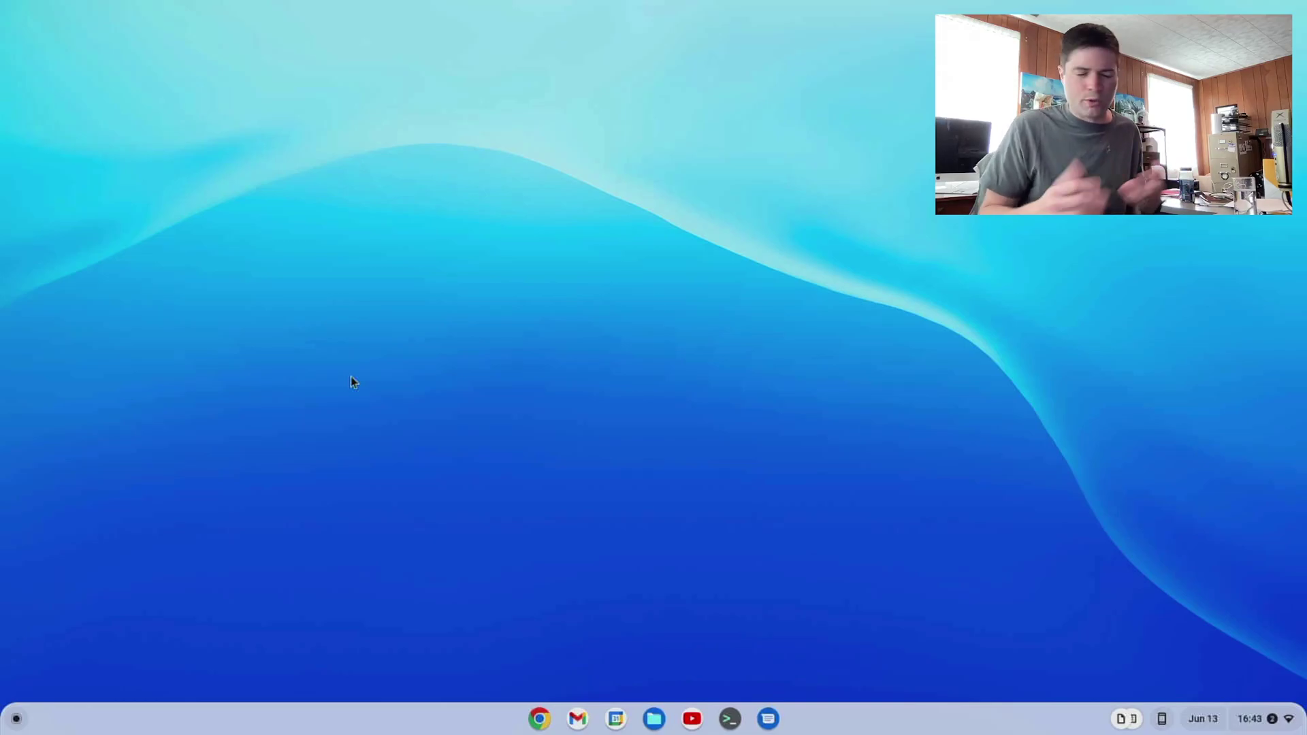
# Open Terminal, move its window to the centre, and start a penguin container shell
pyautogui.click(722, 718)
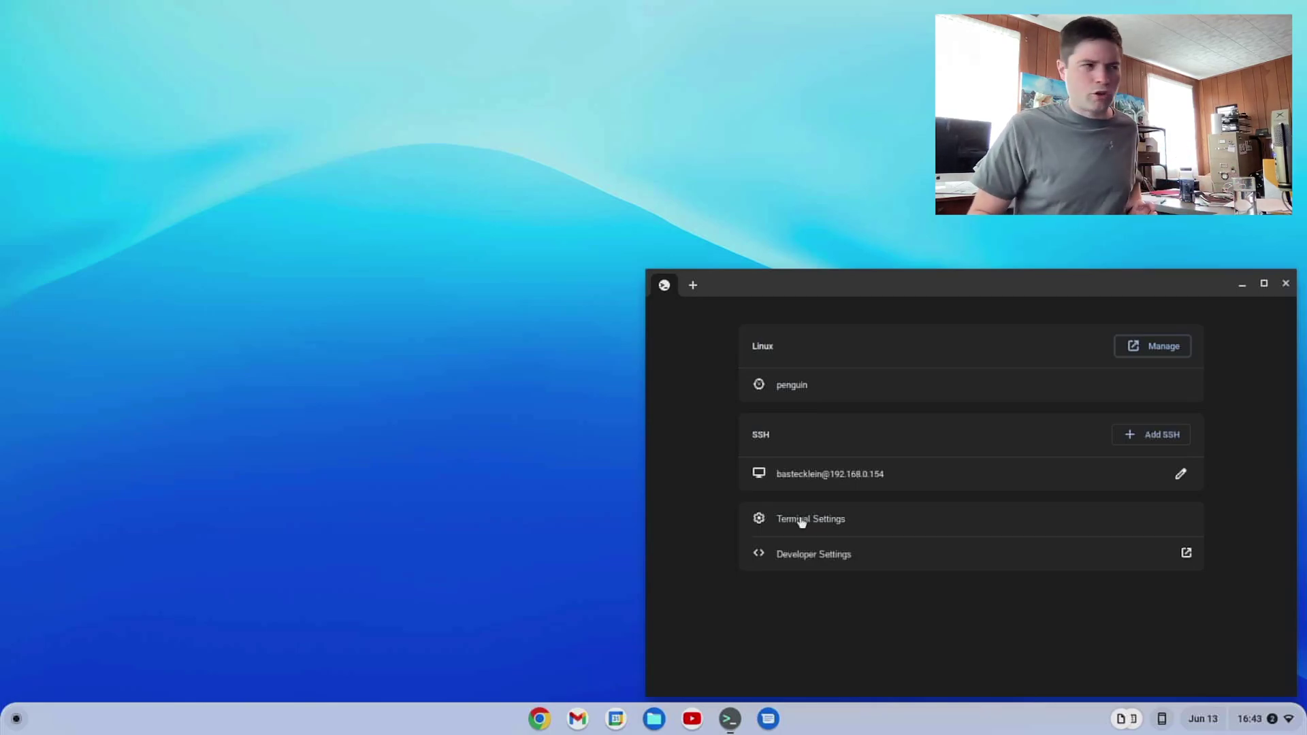
pyautogui.moveTo(762, 291); pyautogui.dragTo(411, 256)
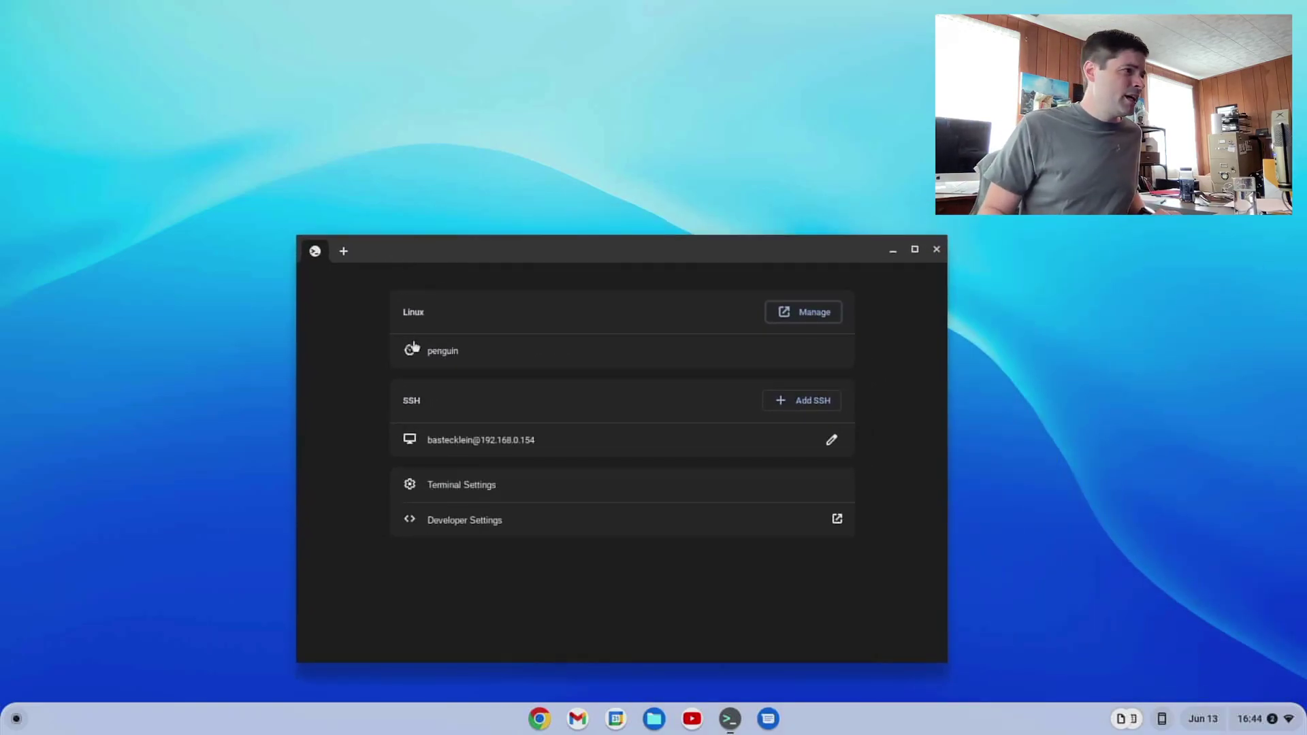
pyautogui.click(439, 355)
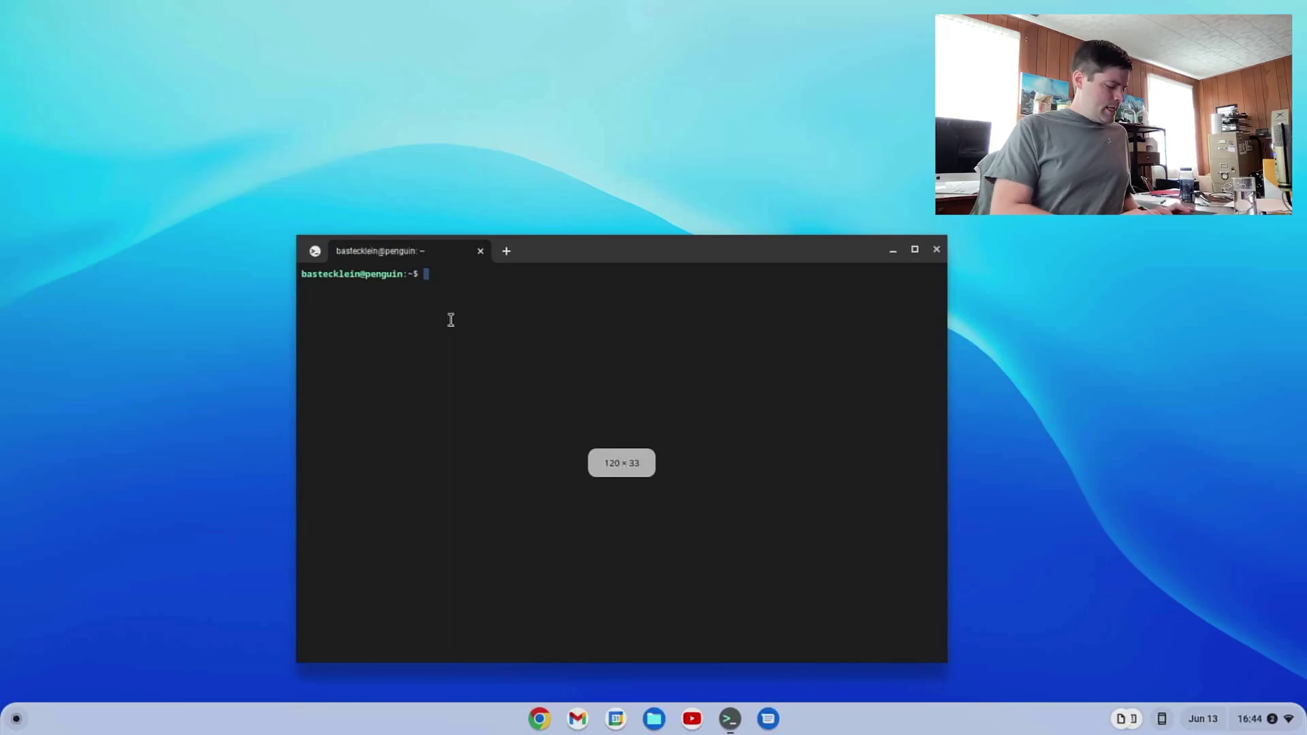
# Run 'sudo apt install libre-office', then rerun it corrected to 'libreoffice'
pyautogui.write('sudo')
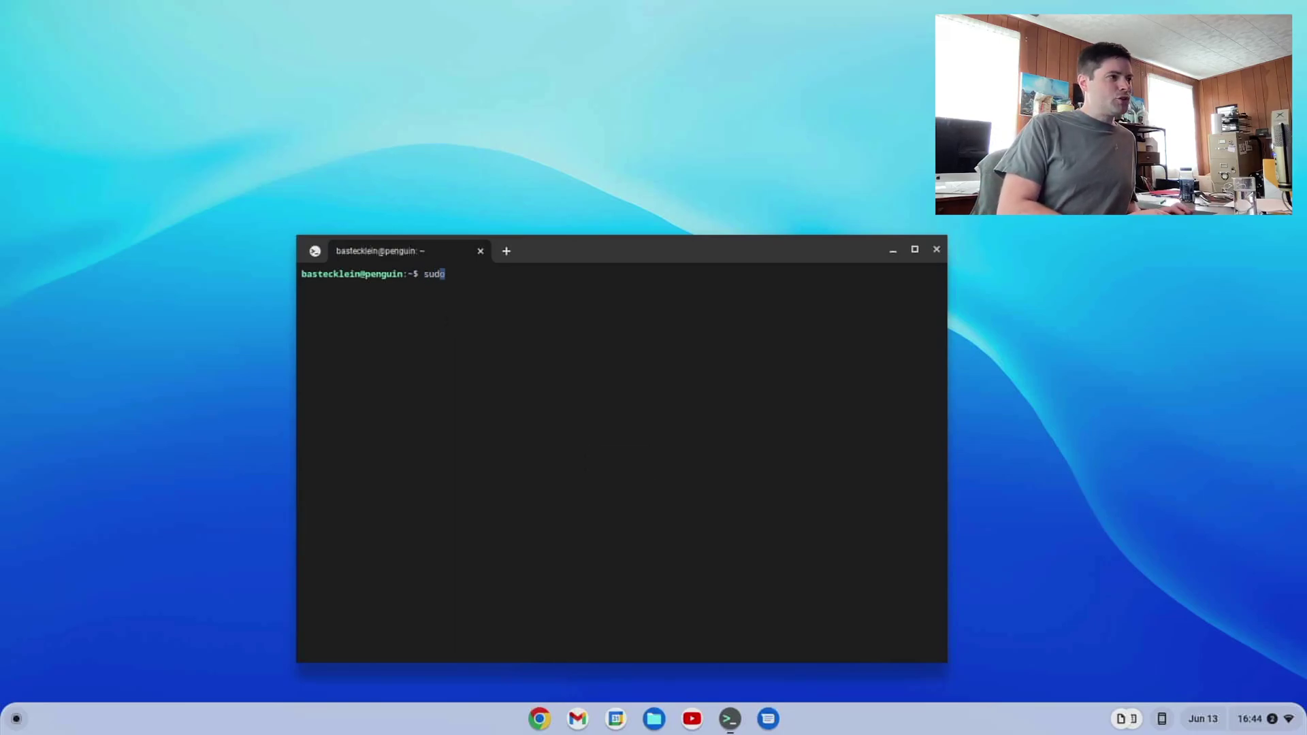
pyautogui.write(' apt instal')
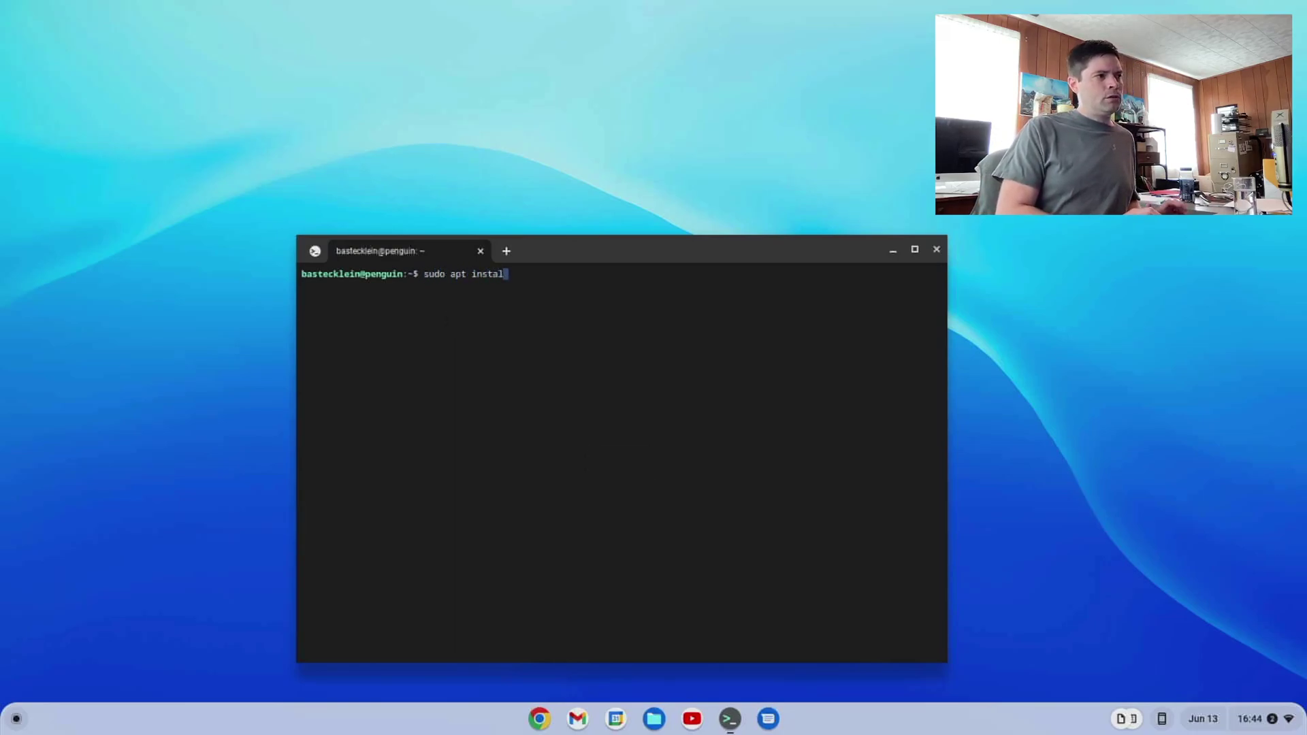
pyautogui.write('l libre-')
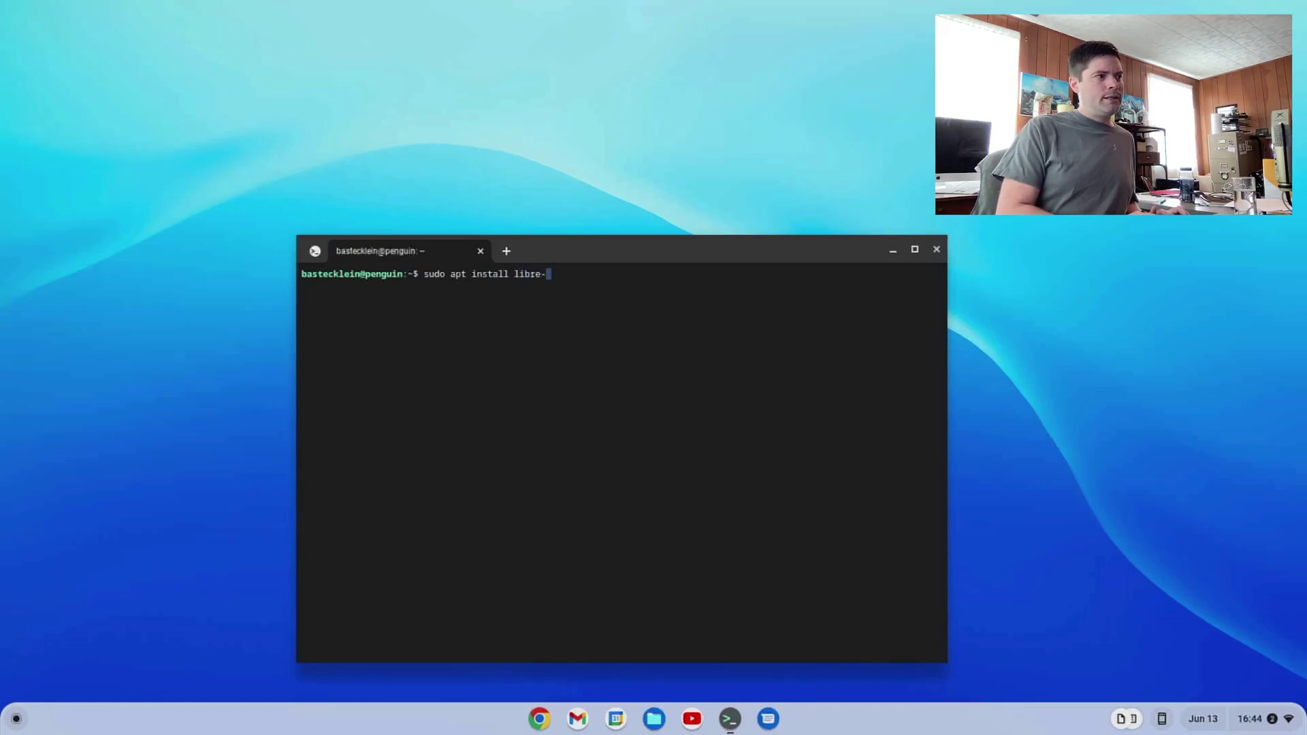
pyautogui.write('office')
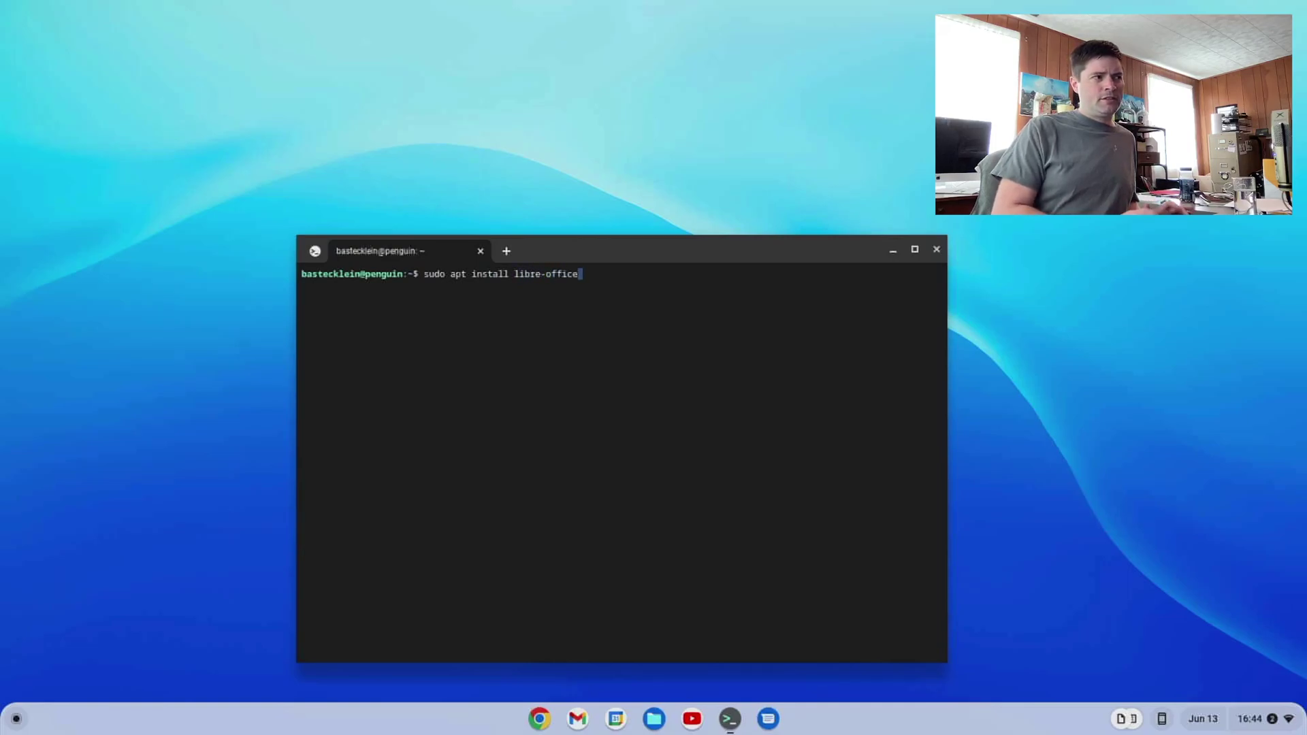
pyautogui.press('Return')
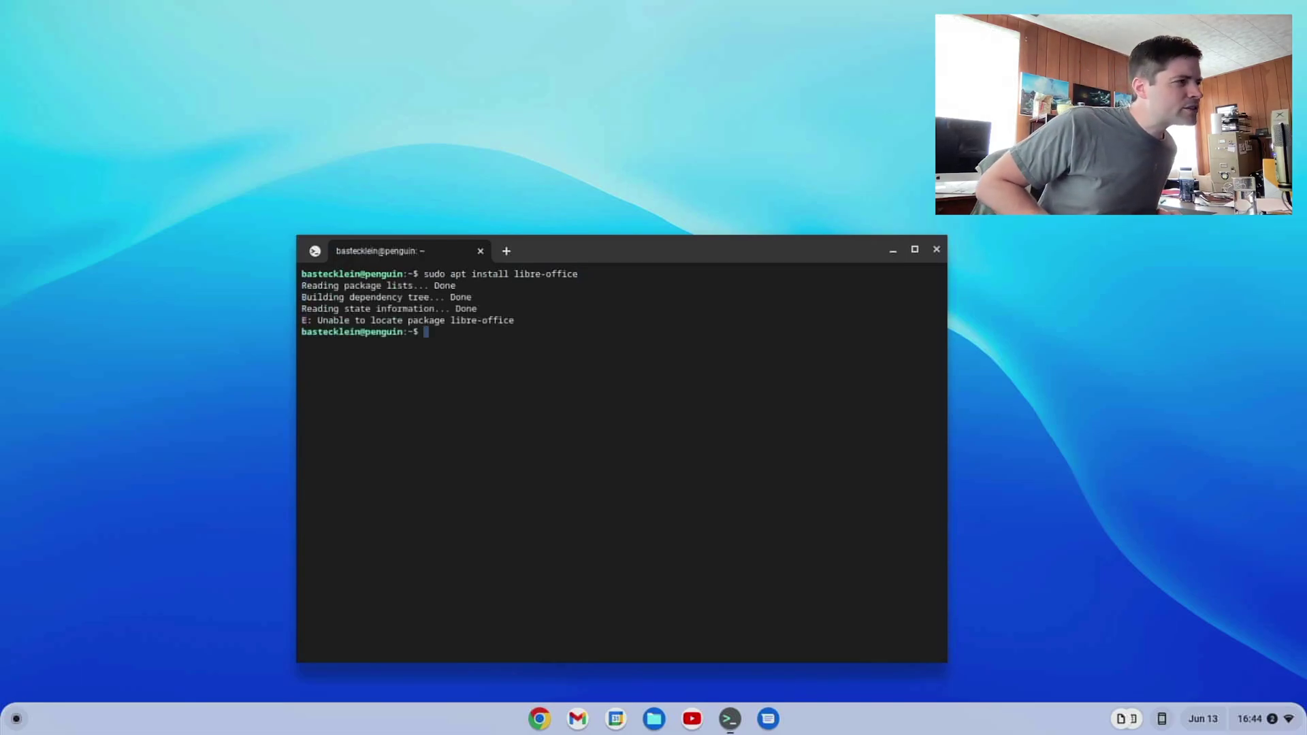
pyautogui.press('Up')
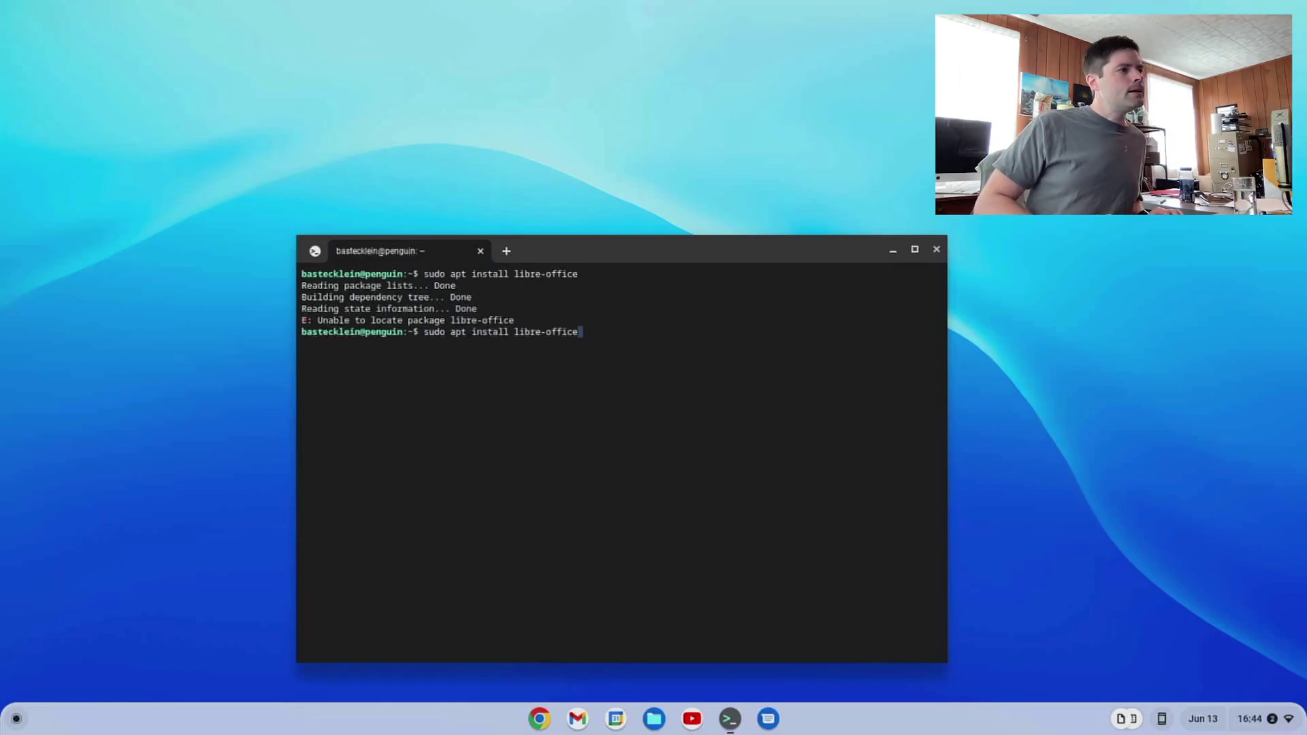
pyautogui.press('Left')
pyautogui.press('Left')
pyautogui.press('Left')
pyautogui.press('Left')
pyautogui.press('Left')
pyautogui.press('Left')
pyautogui.press('BackSpace')
pyautogui.press('Return')
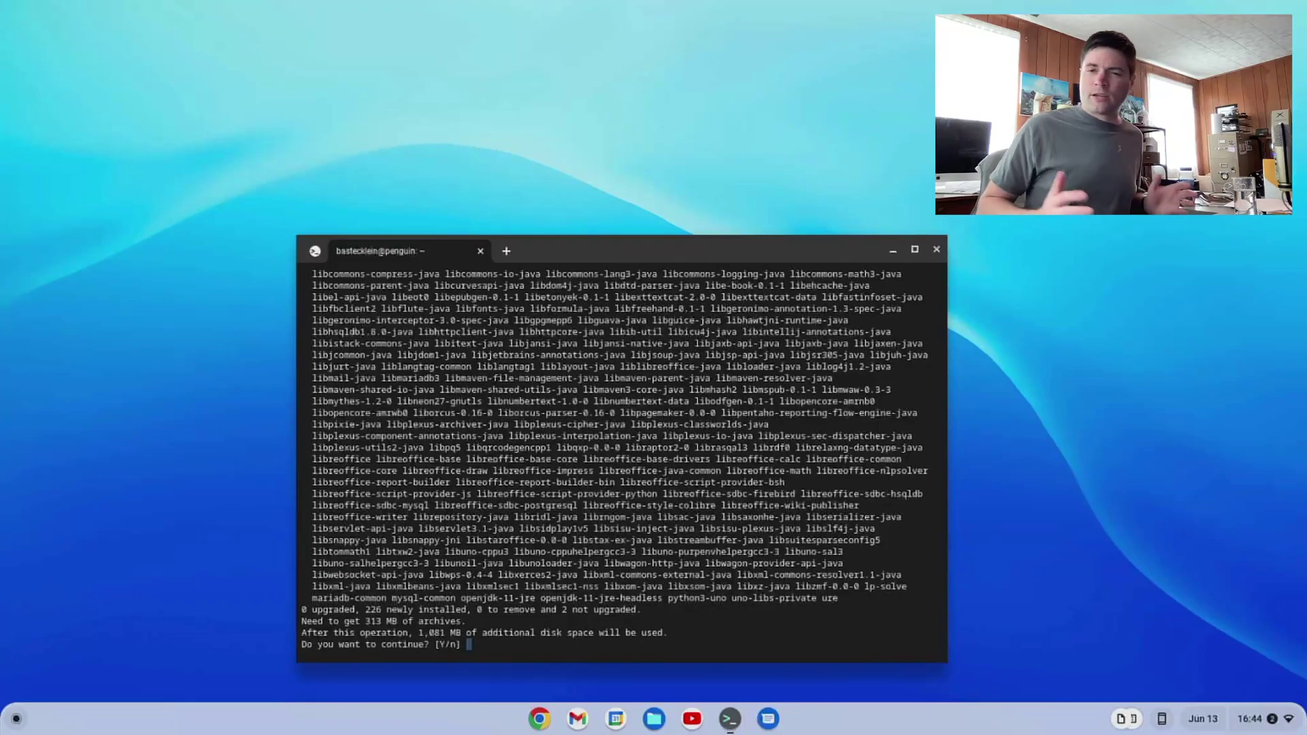
# Confirm with 'y' and let all 226 packages finish installing
pyautogui.write('y')
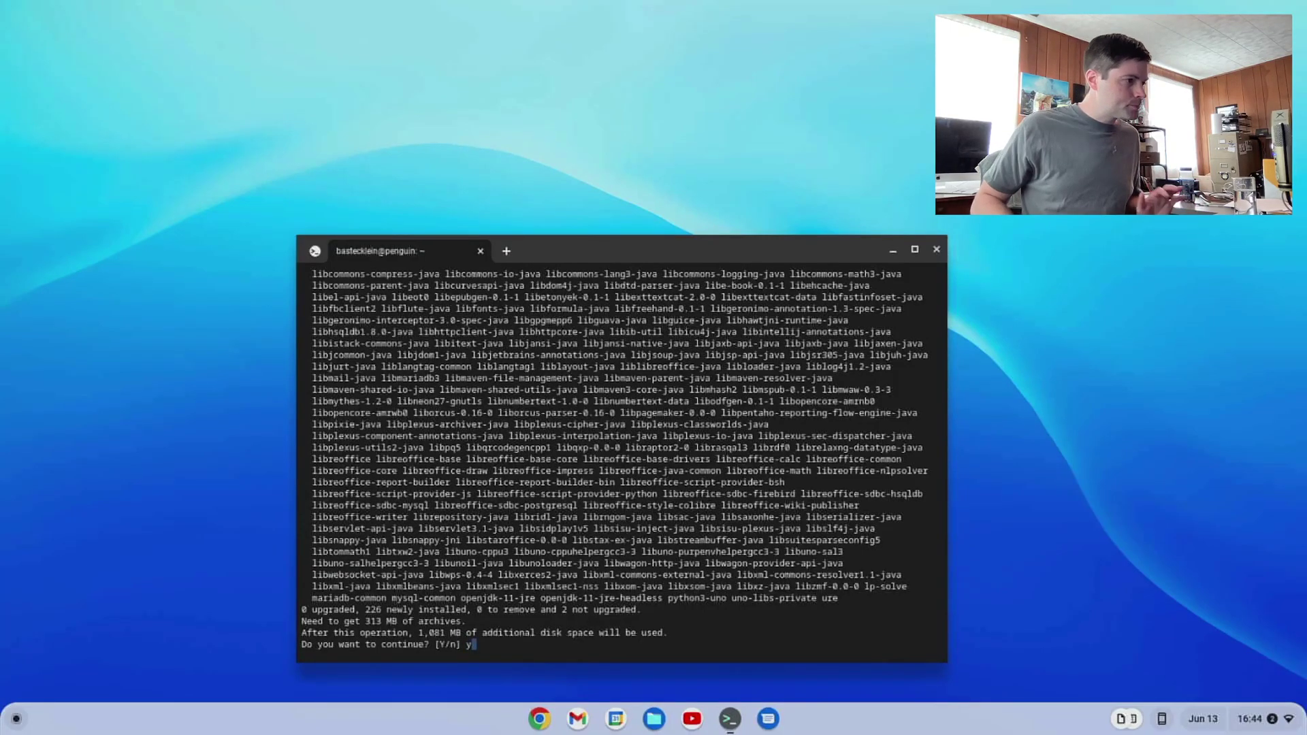
pyautogui.press('Return')
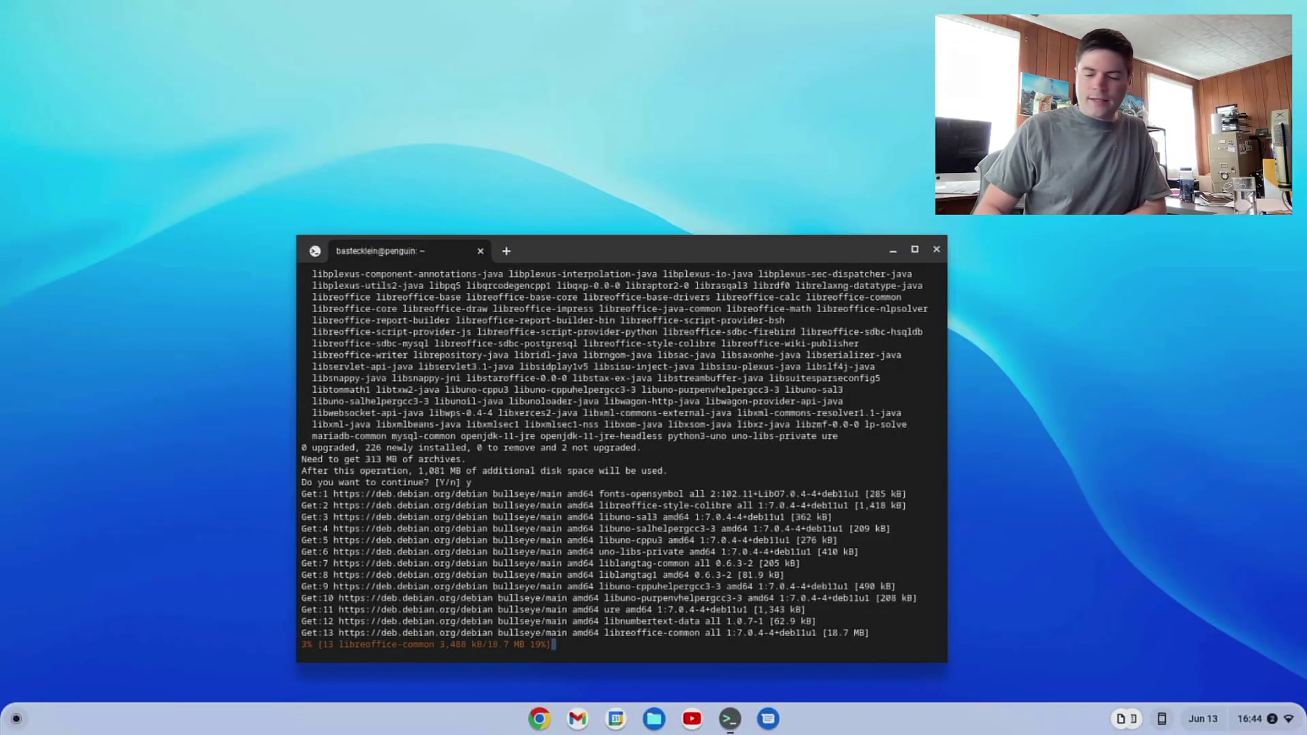
pyautogui.moveTo(539, 242); pyautogui.dragTo(456, 199)
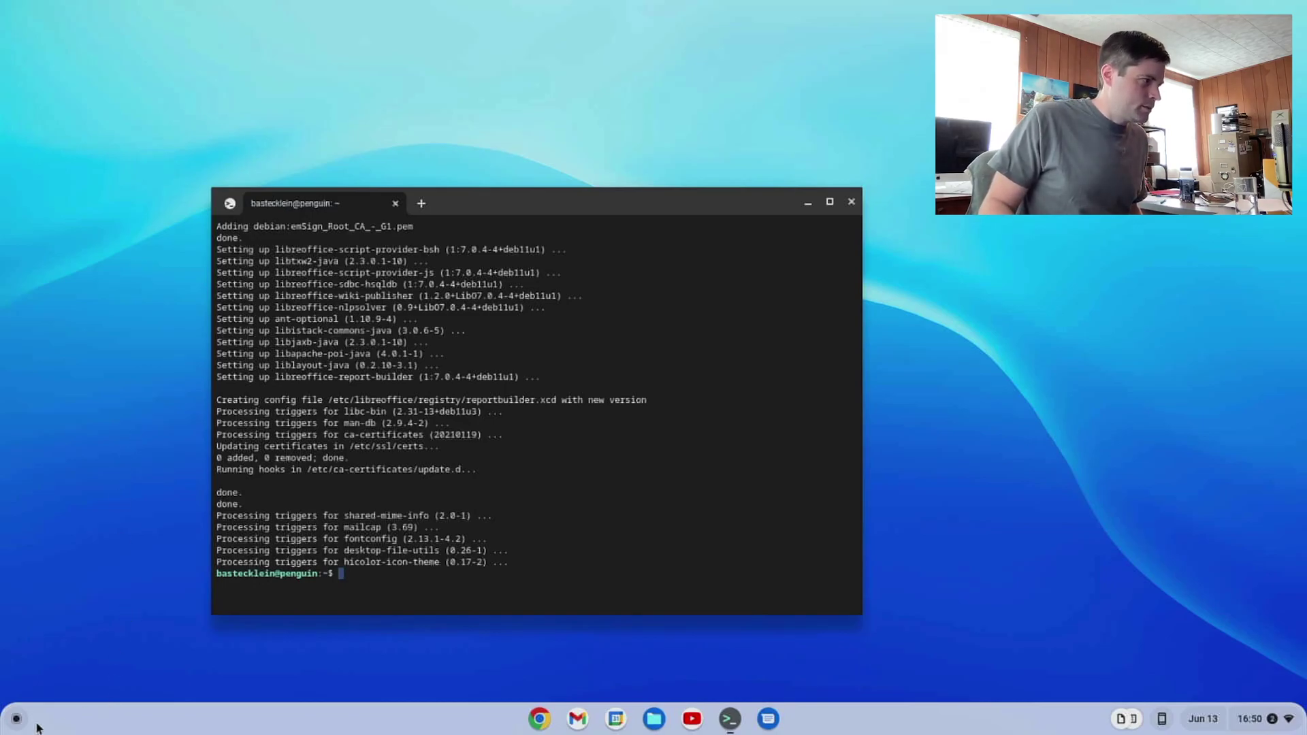
# Launch the newly installed LibreOffice from the launcher's Linux apps folder
pyautogui.click(17, 719)
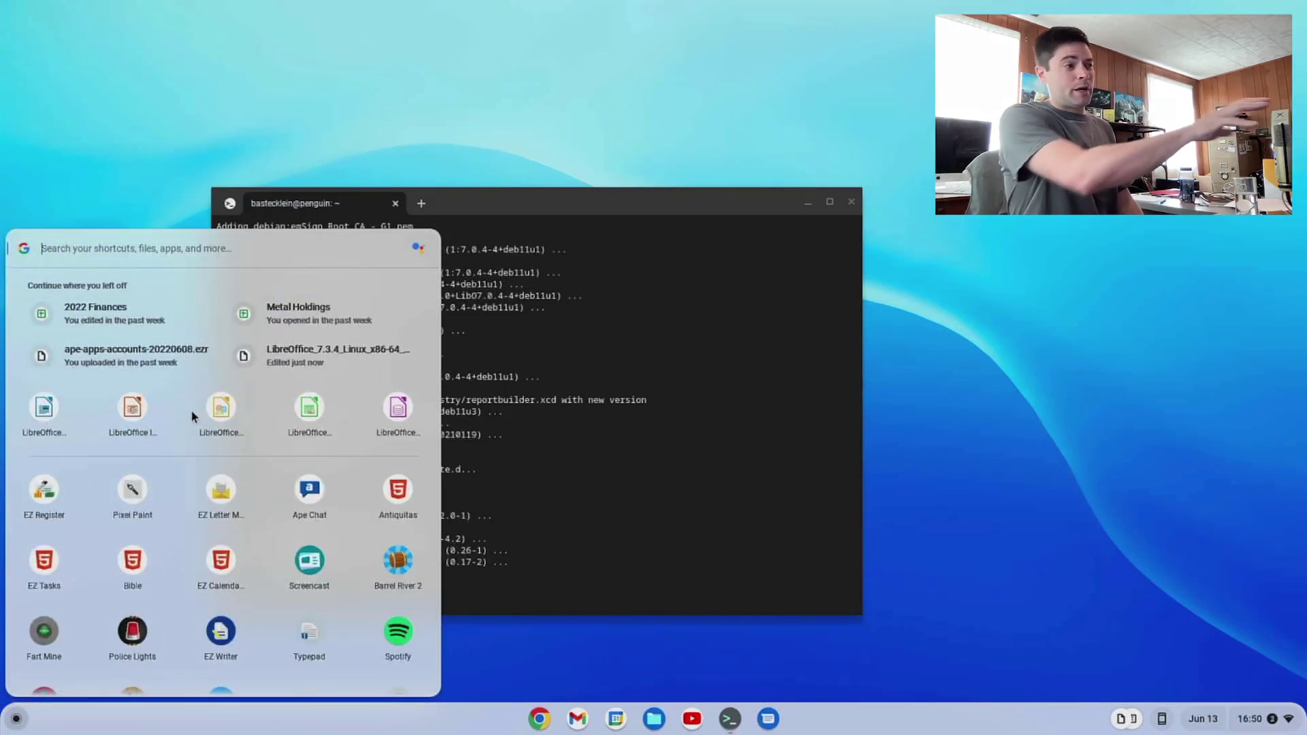
pyautogui.scroll(-5, 181, 455)
pyautogui.scroll(5, 181, 454)
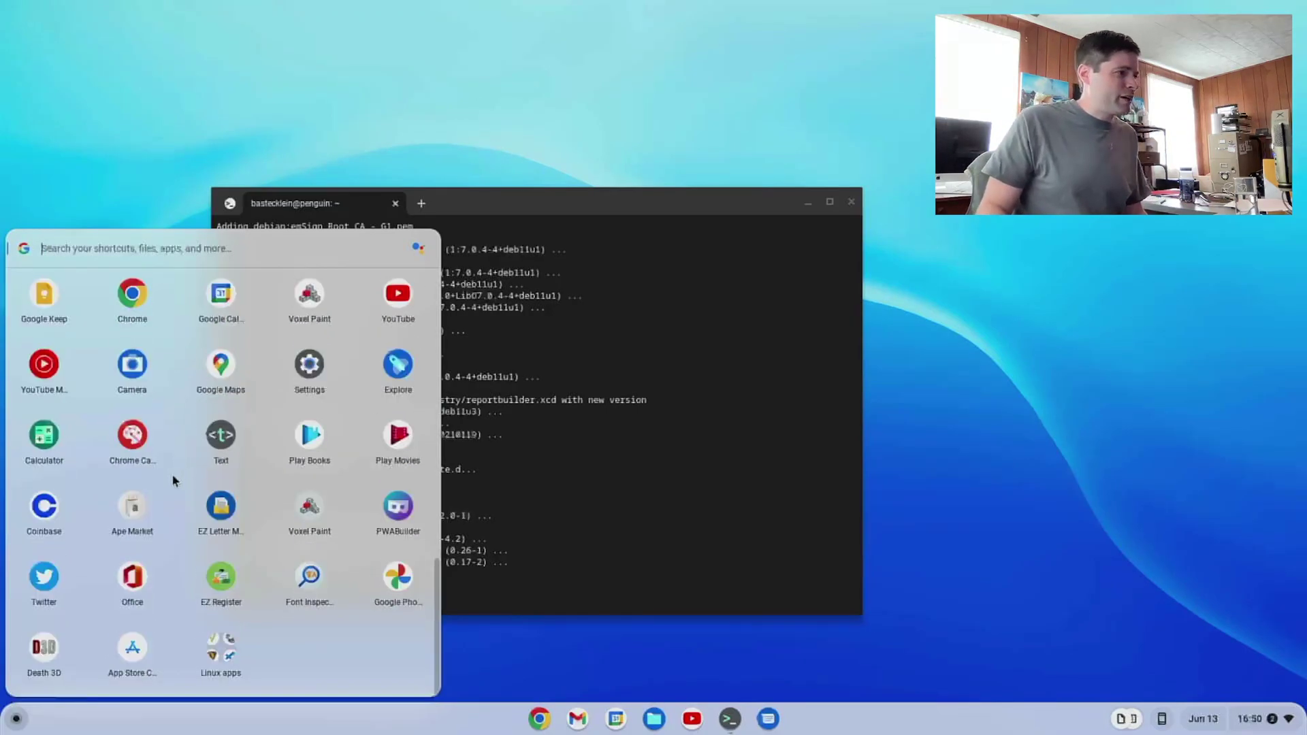
pyautogui.click(225, 655)
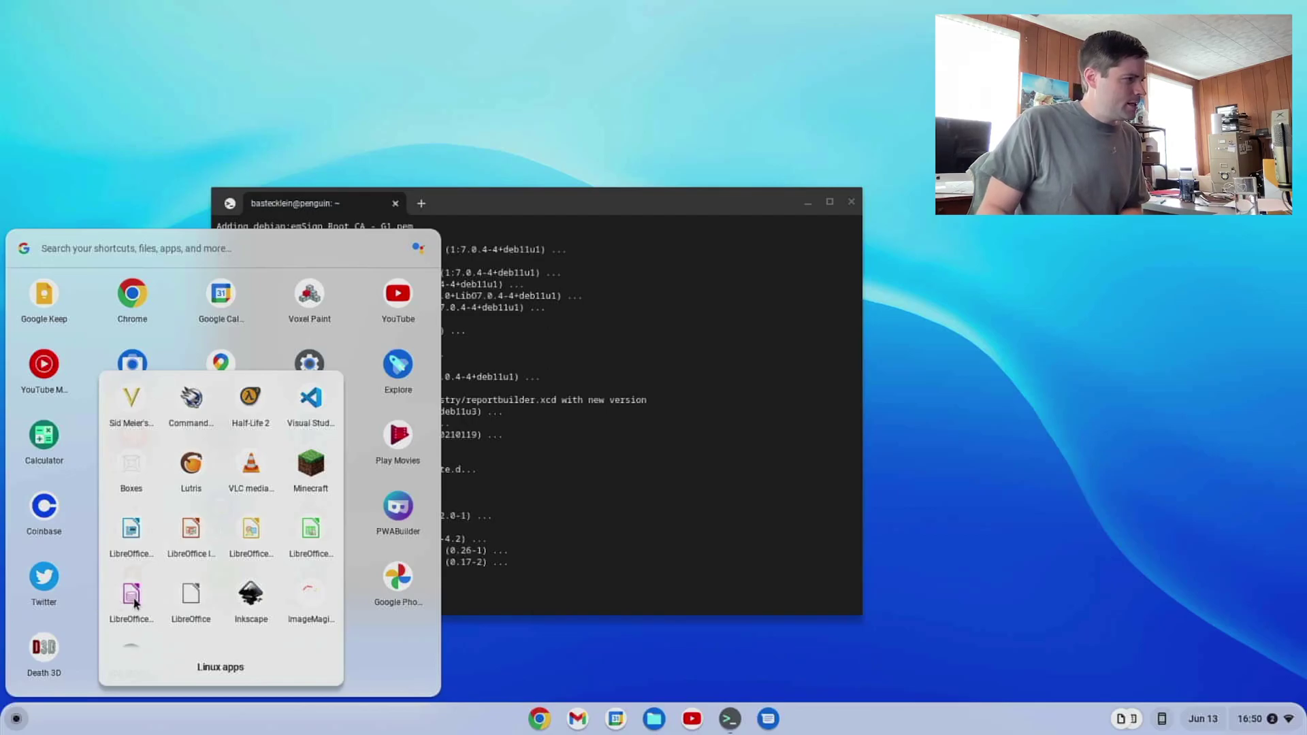
pyautogui.click(129, 538)
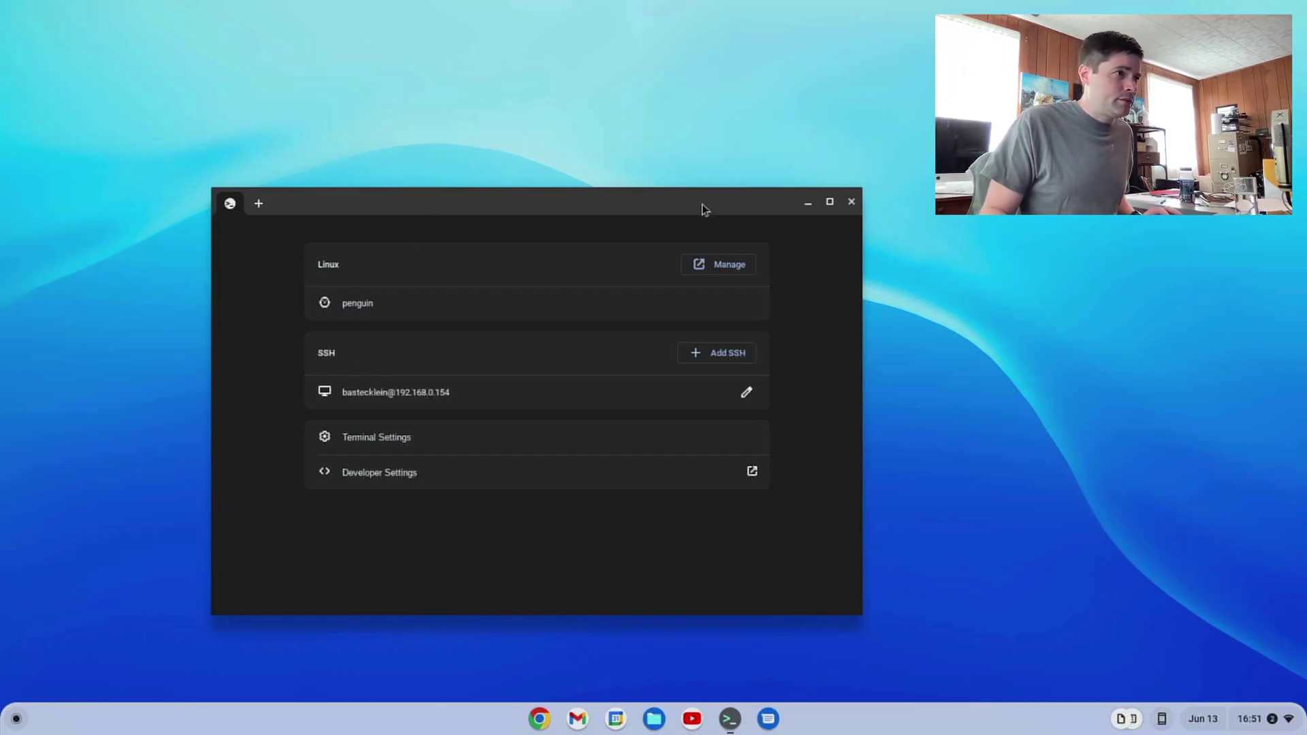
# Close Terminal and launch LibreOffice Writer from the launcher's Linux apps folder
pyautogui.click(851, 203)
pyautogui.click(16, 718)
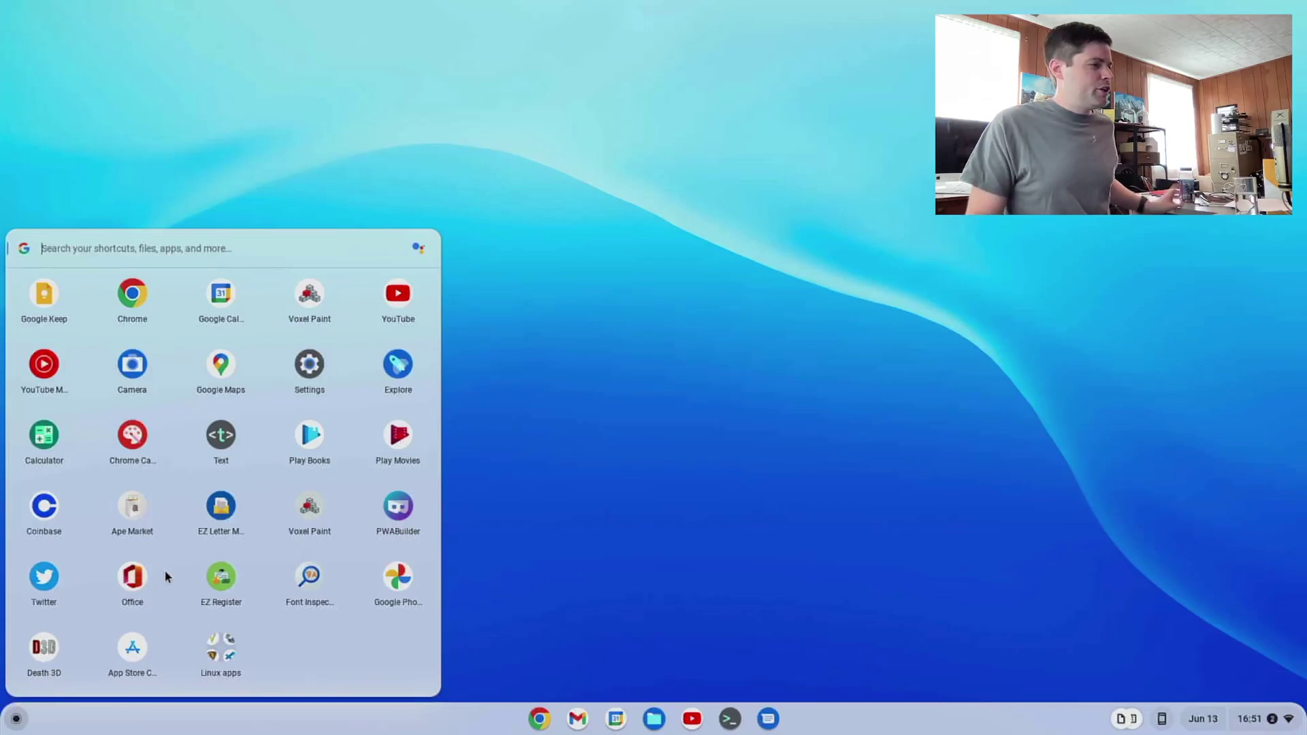
pyautogui.click(211, 650)
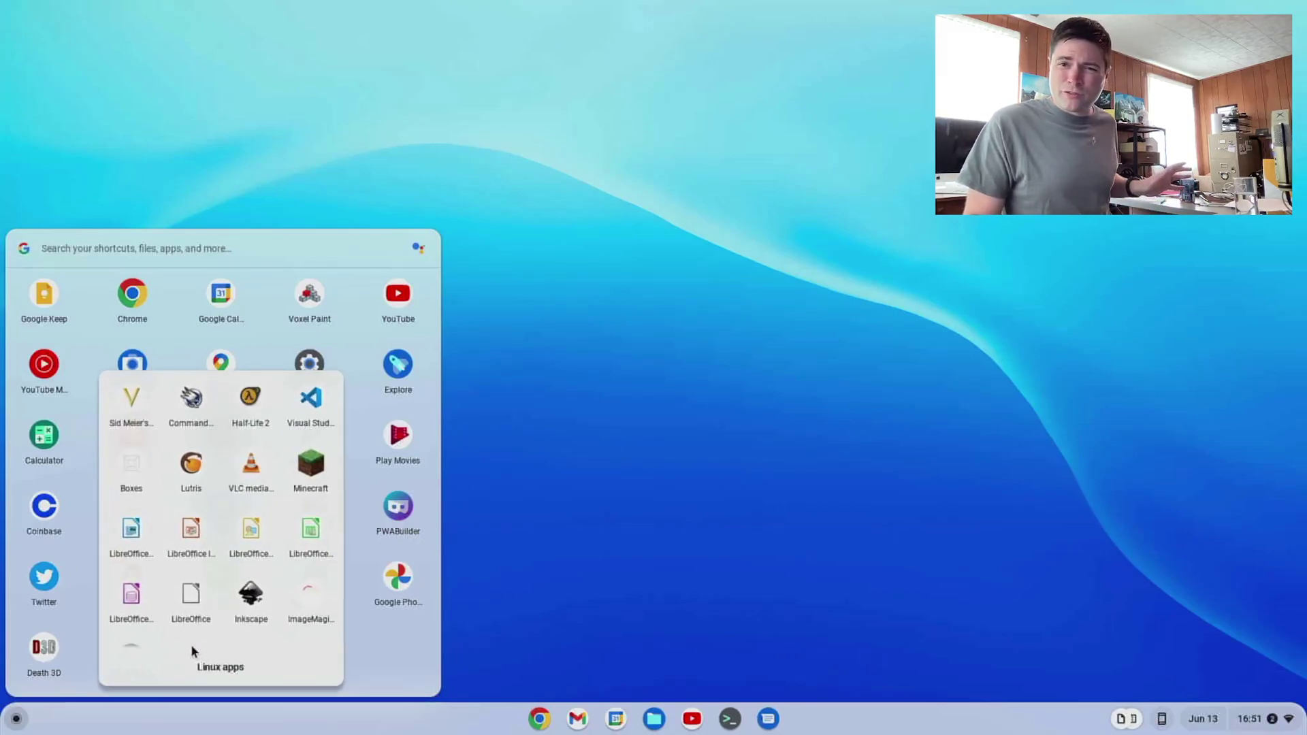
pyautogui.click(128, 530)
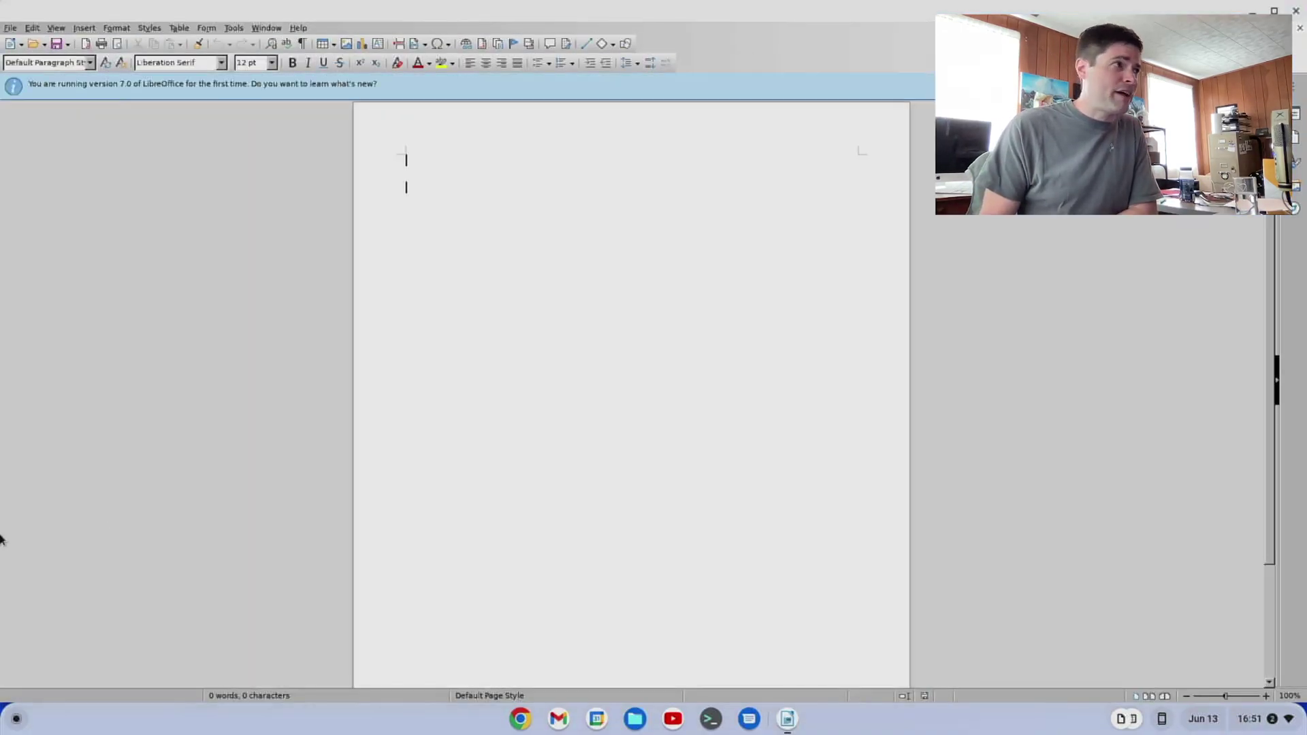
# Dismiss the startup tips and make the Writer window smaller, placed at the screen top
pyautogui.click(770, 413)
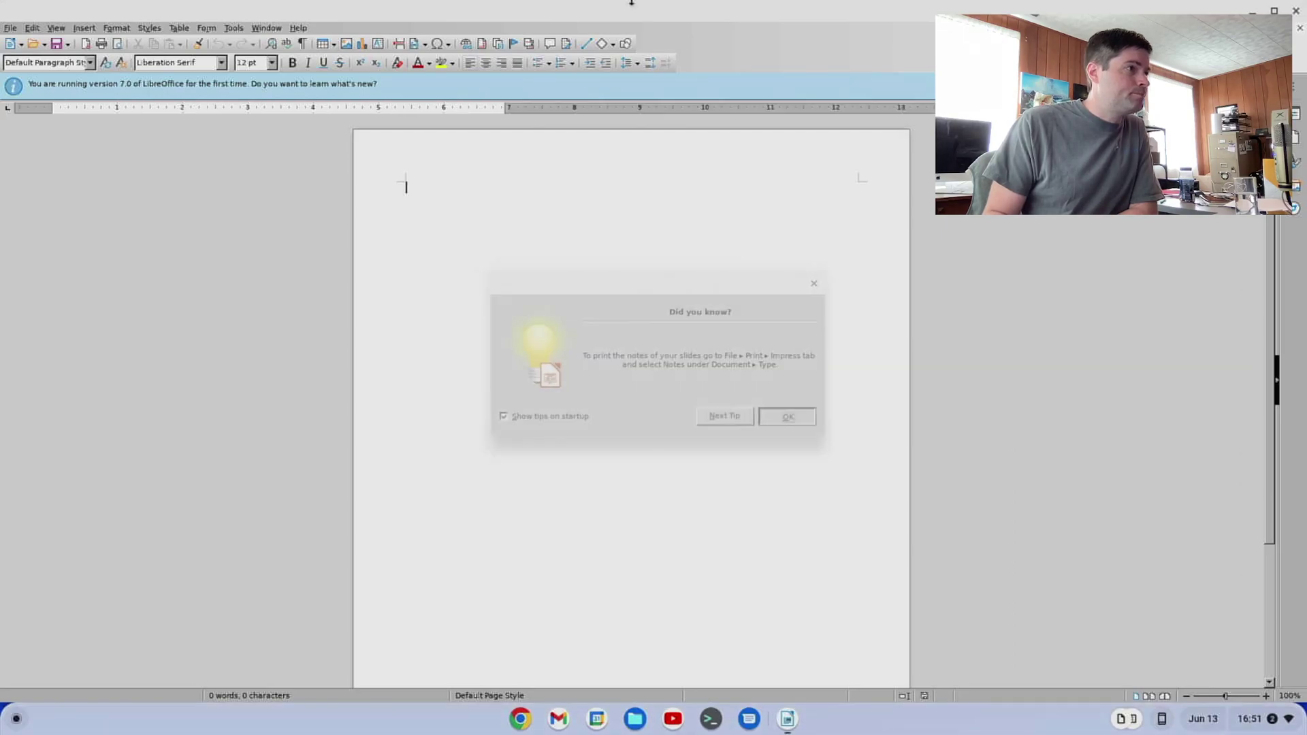
pyautogui.moveTo(690, 14); pyautogui.dragTo(656, 67)
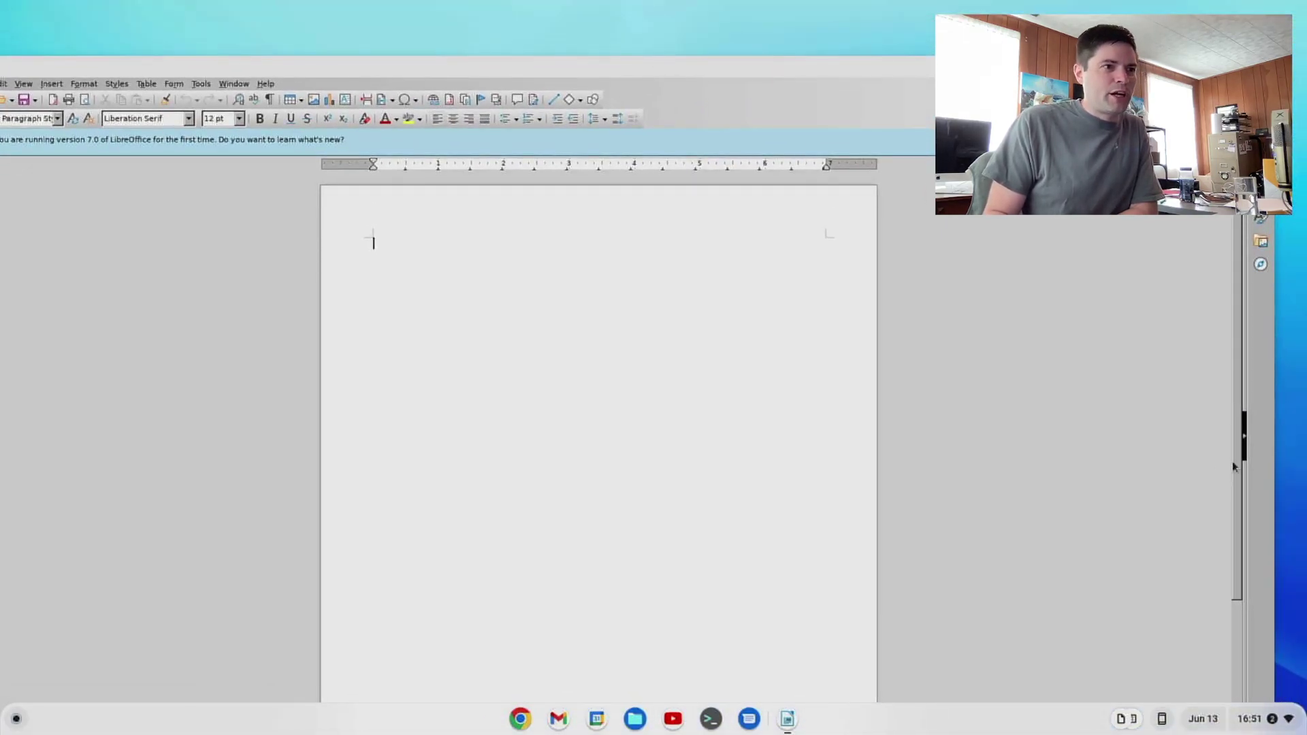
pyautogui.moveTo(1275, 452); pyautogui.dragTo(753, 452)
pyautogui.moveTo(394, 67); pyautogui.dragTo(518, 31)
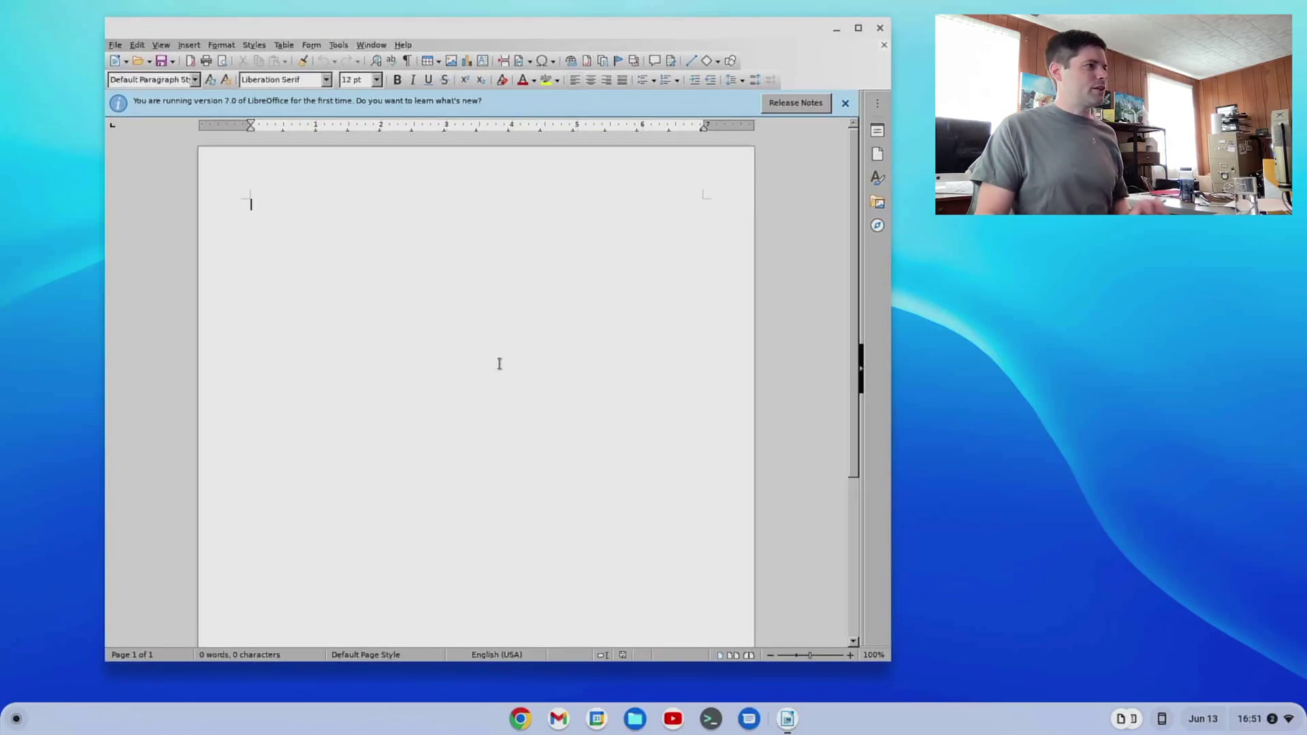
# Type 'Msdfj klsdfh lksdfh lskdjfh klas', then exit LibreOffice without saving
pyautogui.click(254, 204)
pyautogui.write('Msdfj klsdfh lksdfh lskdjfh klas')
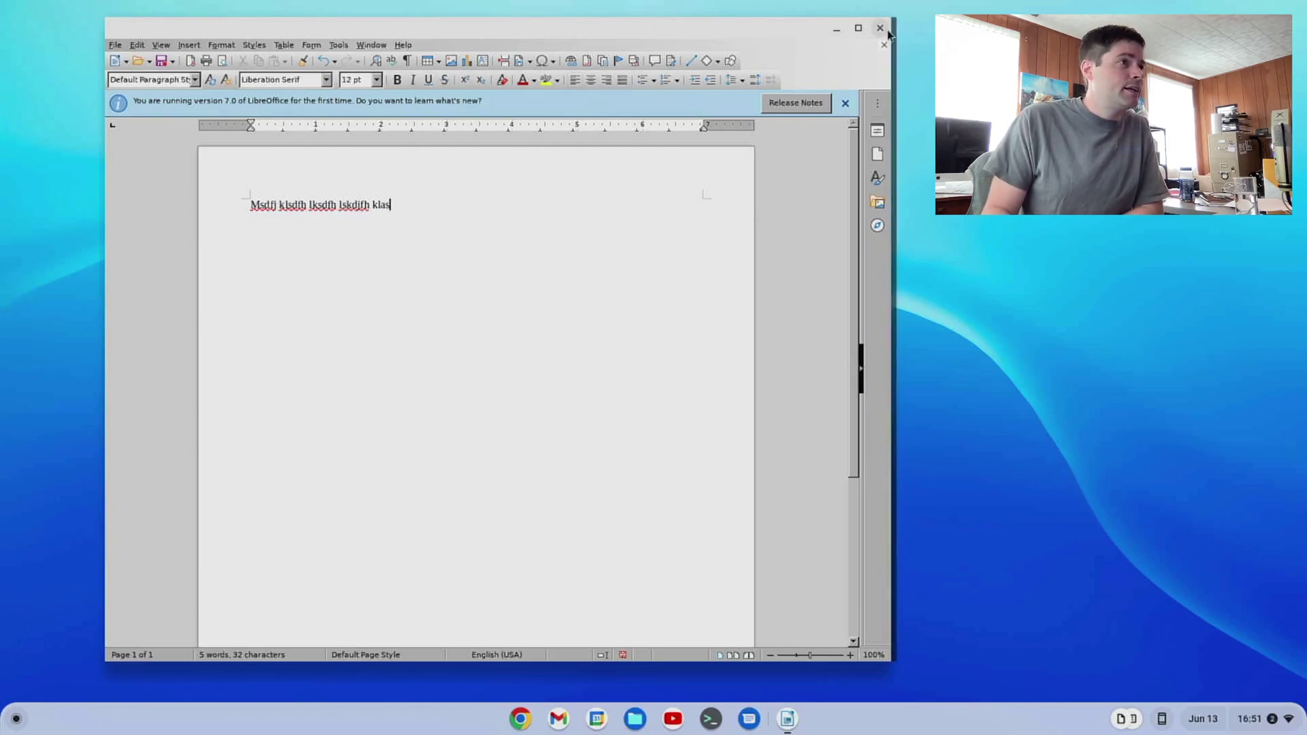
pyautogui.click(109, 45)
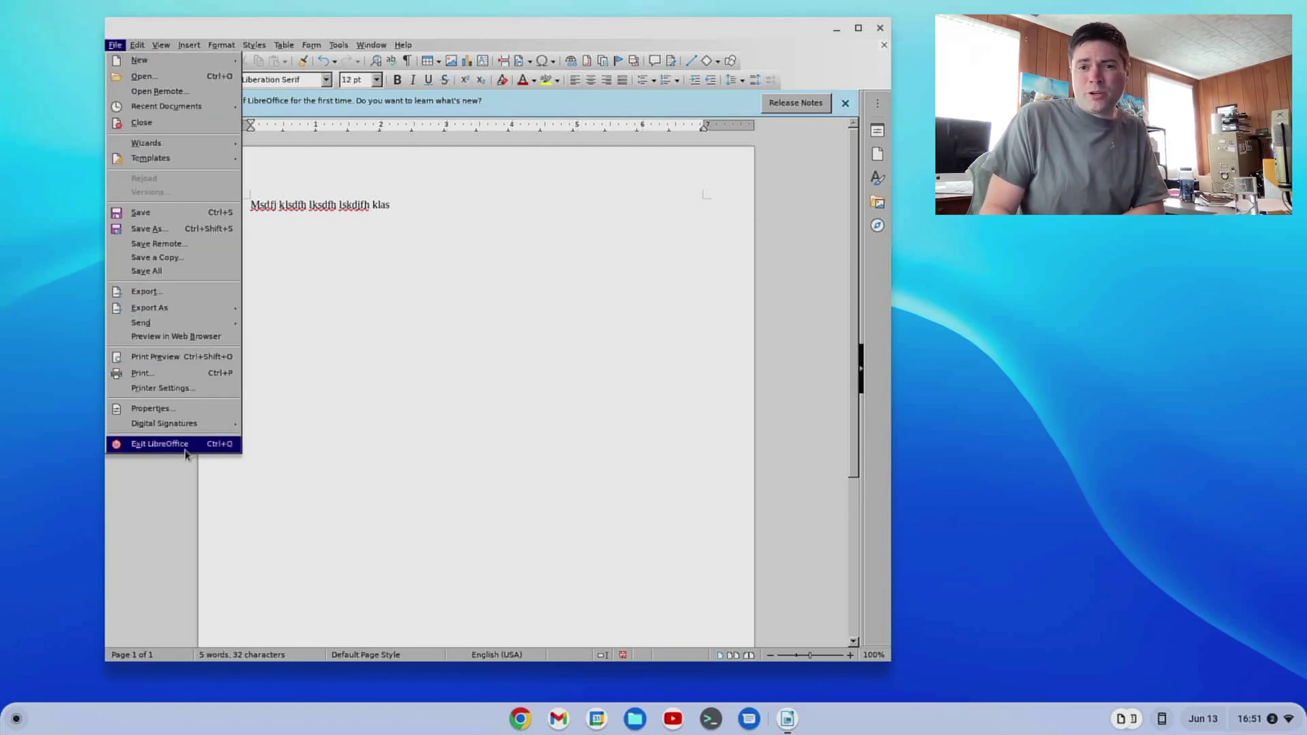
pyautogui.click(159, 444)
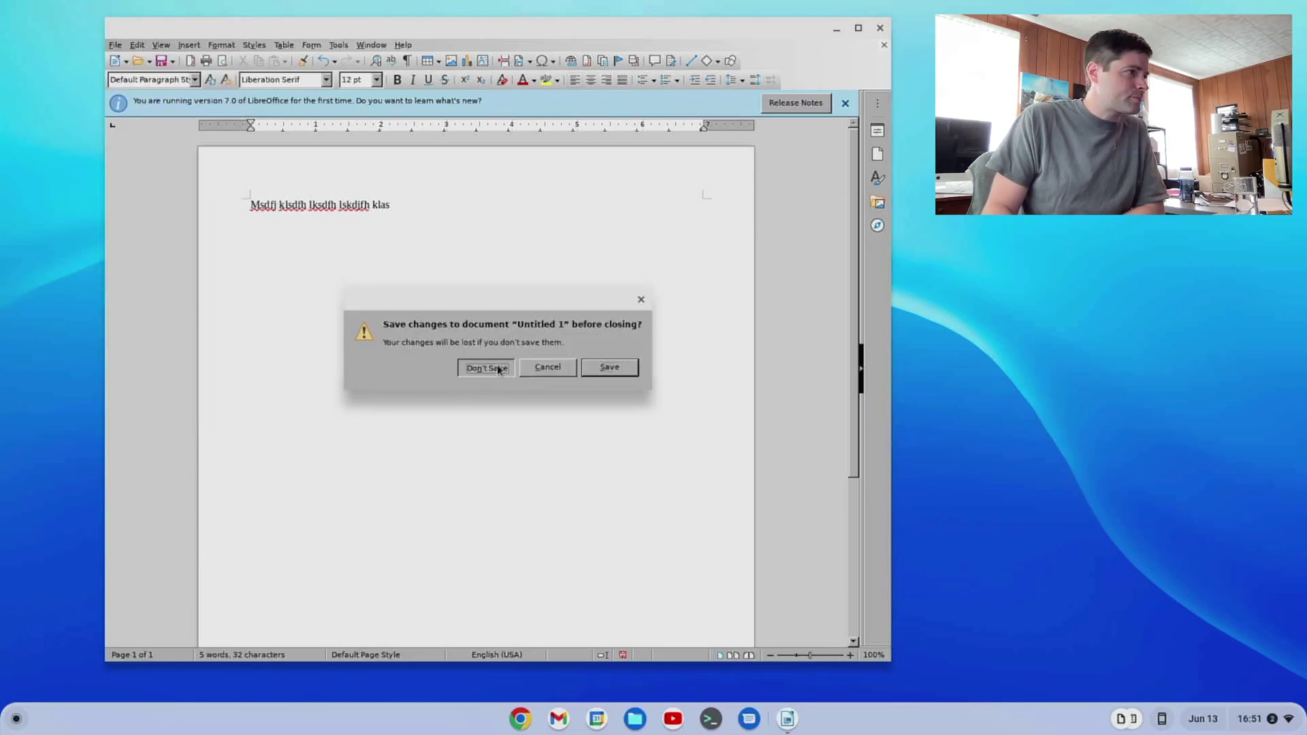
pyautogui.click(499, 370)
# Launch LibreOffice Calc and select the cell range L21:P34
pyautogui.click(16, 718)
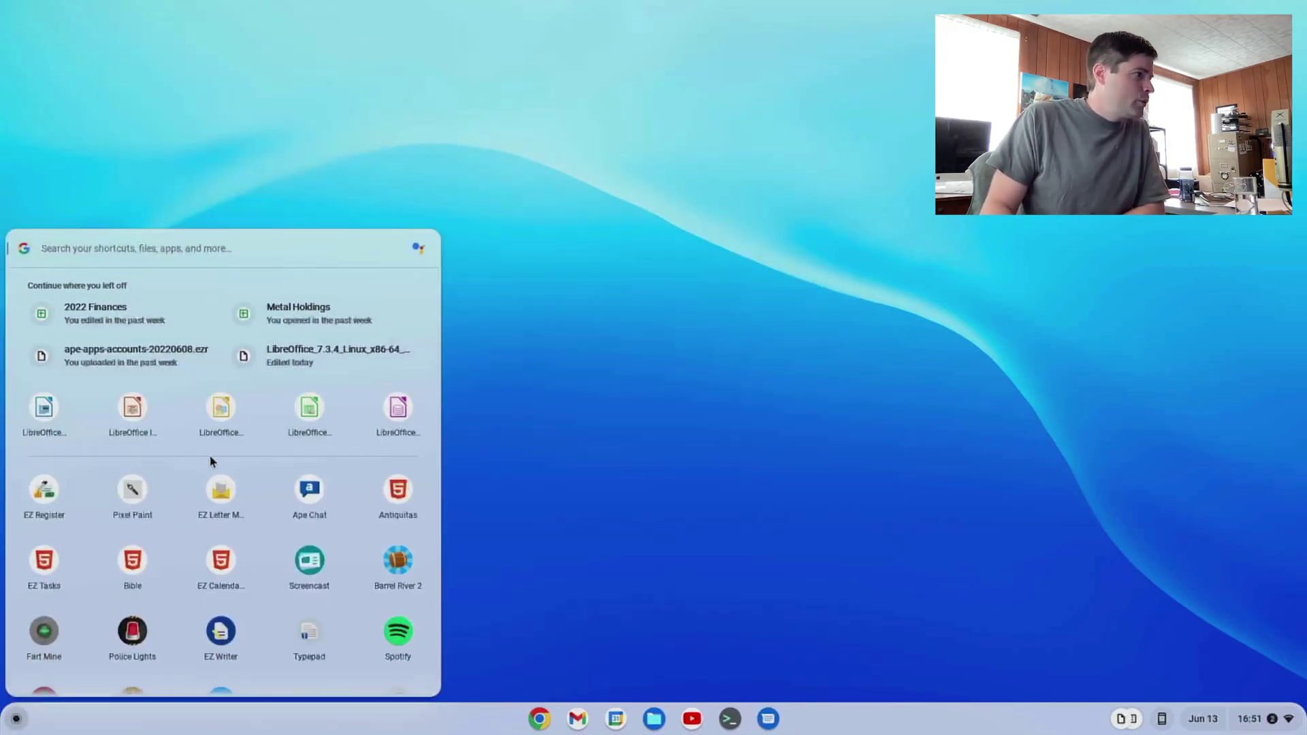
pyautogui.click(306, 410)
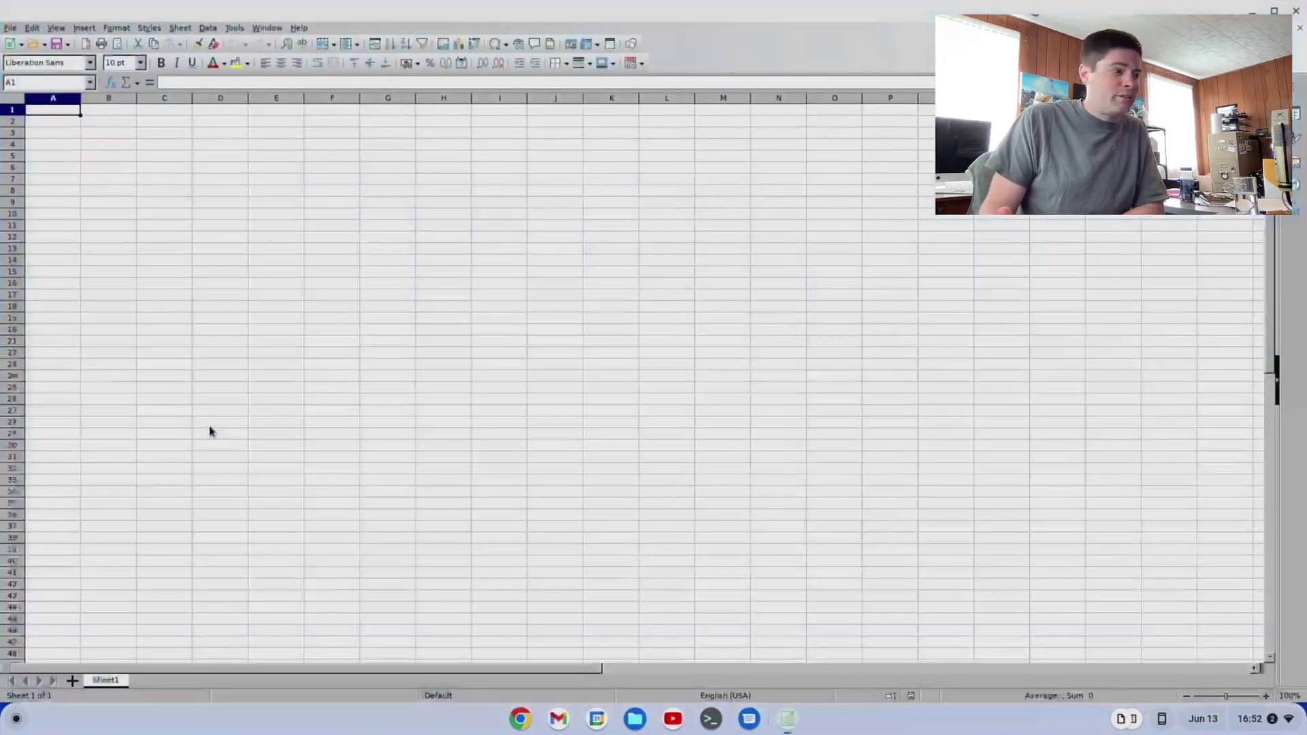
pyautogui.moveTo(153, 231); pyautogui.dragTo(636, 521)
pyautogui.moveTo(667, 340); pyautogui.dragTo(885, 490)
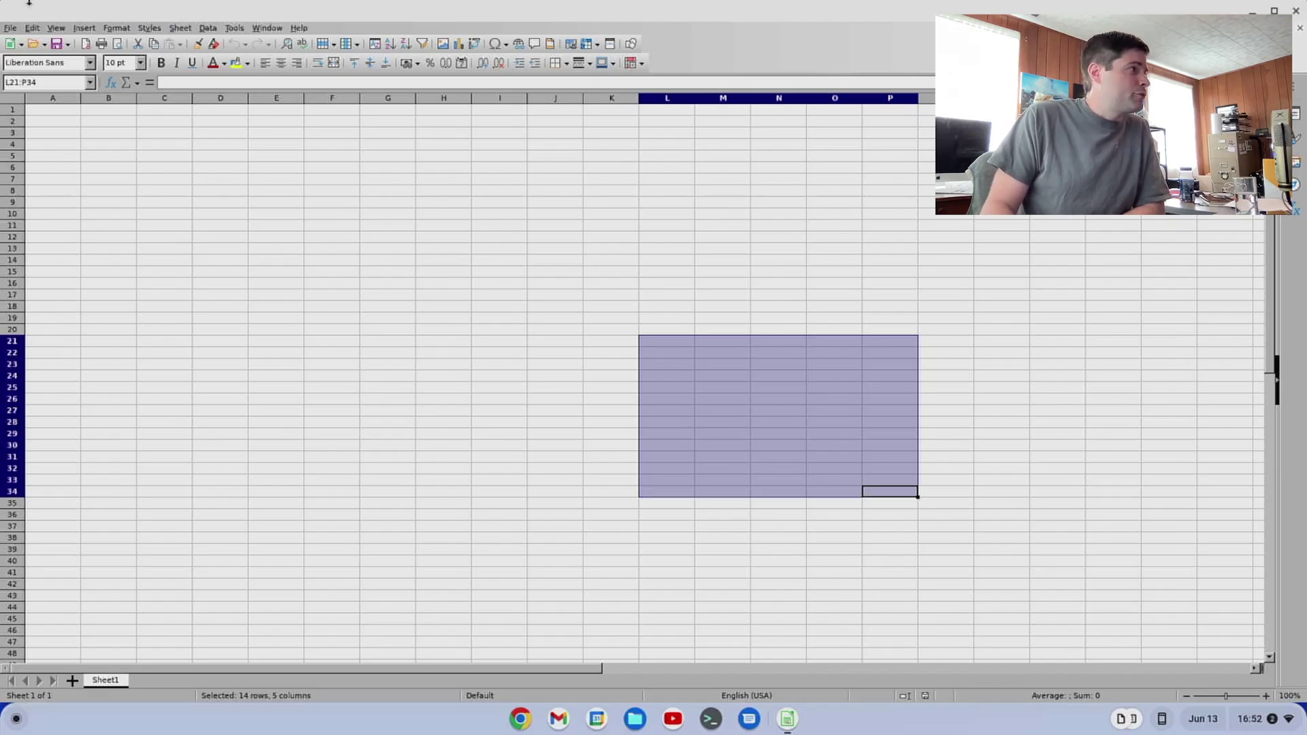
# Make the Calc window smaller at the screen top, check the Window menu, then close Calc
pyautogui.moveTo(32, 10); pyautogui.dragTo(201, 153)
pyautogui.moveTo(492, 161); pyautogui.dragTo(381, 80)
pyautogui.click(756, 261)
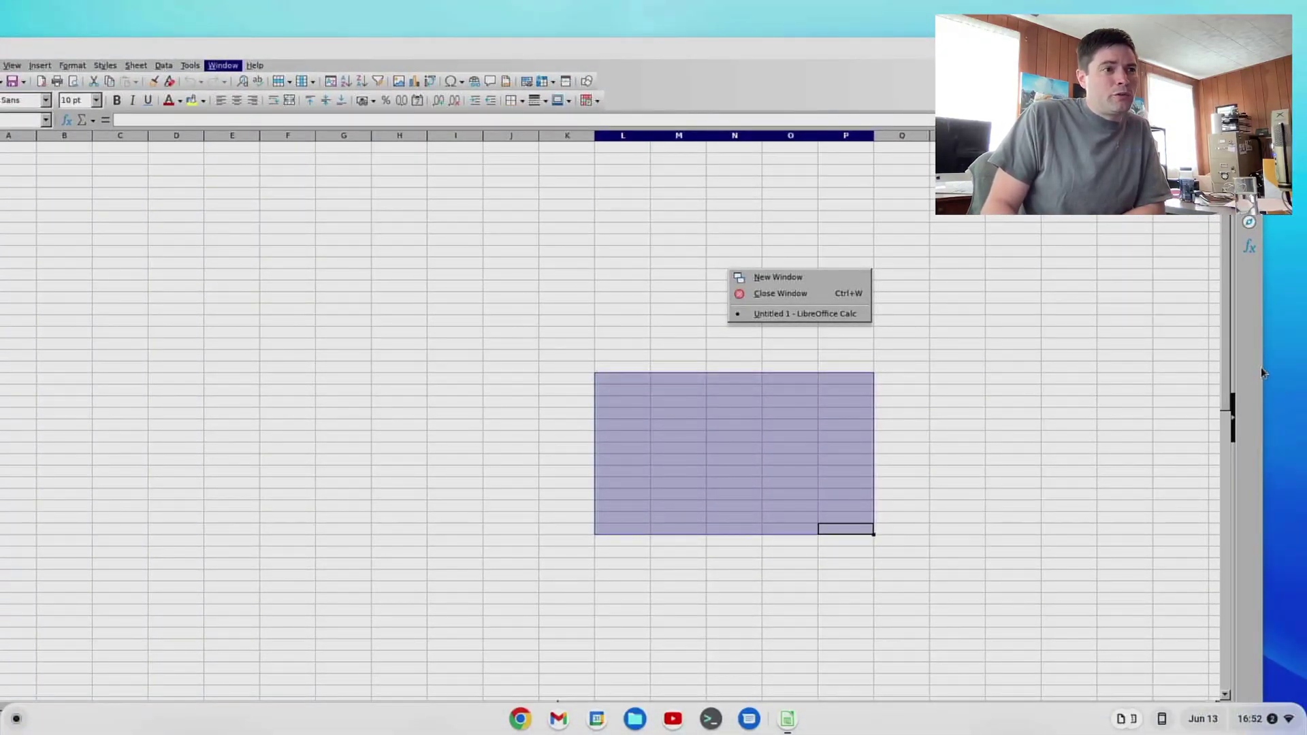
pyautogui.moveTo(1261, 373); pyautogui.dragTo(831, 341)
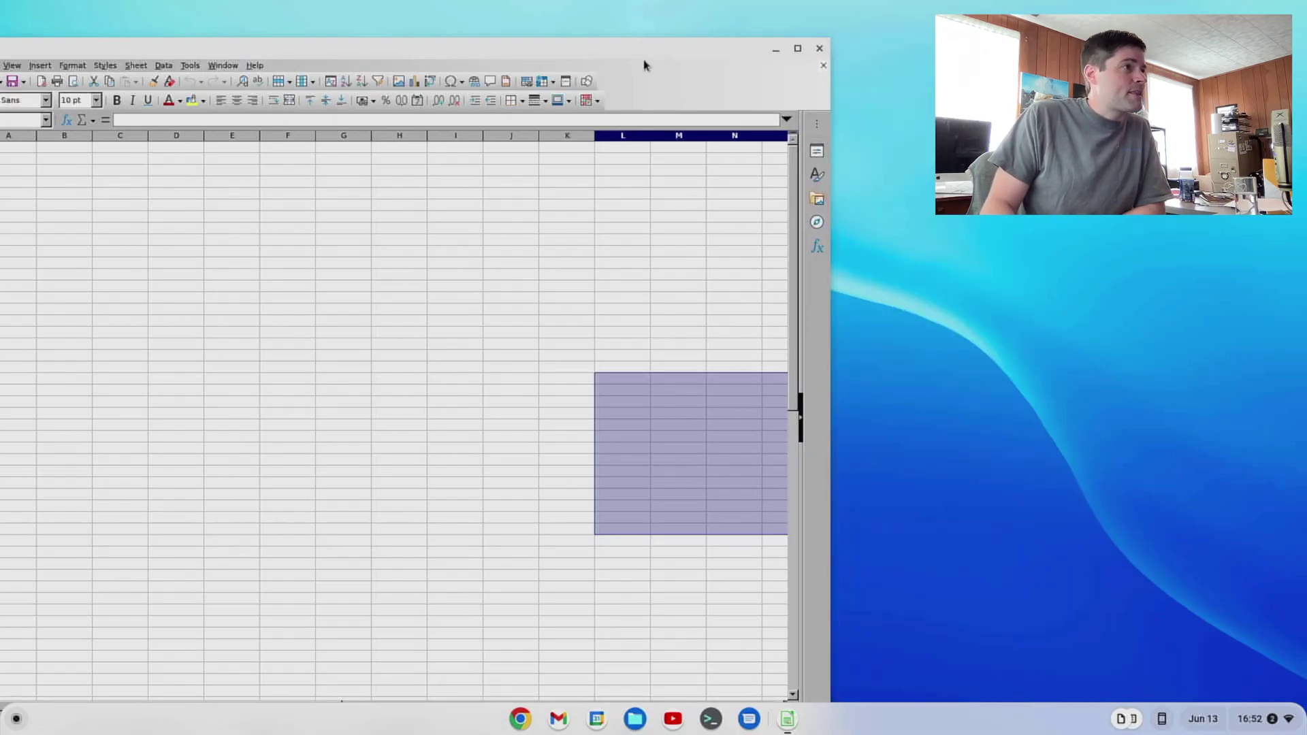
pyautogui.moveTo(644, 47); pyautogui.dragTo(734, 17)
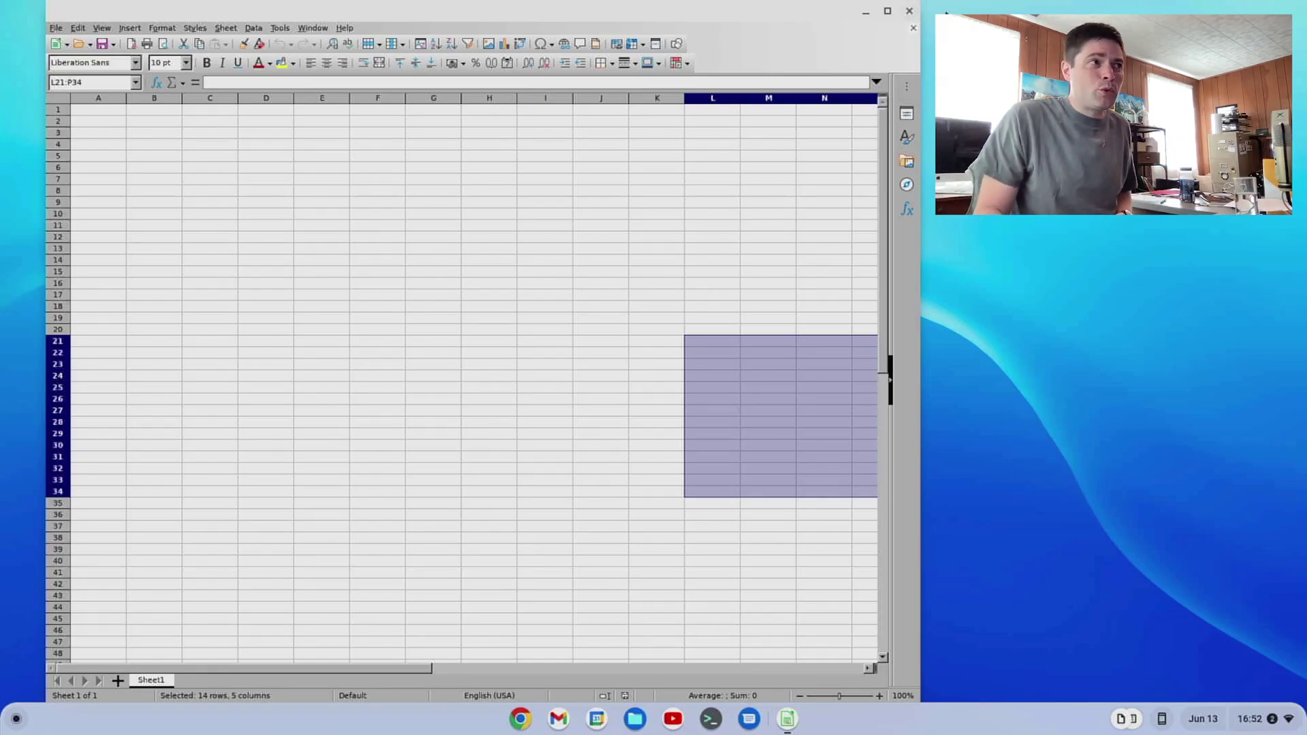
pyautogui.click(909, 11)
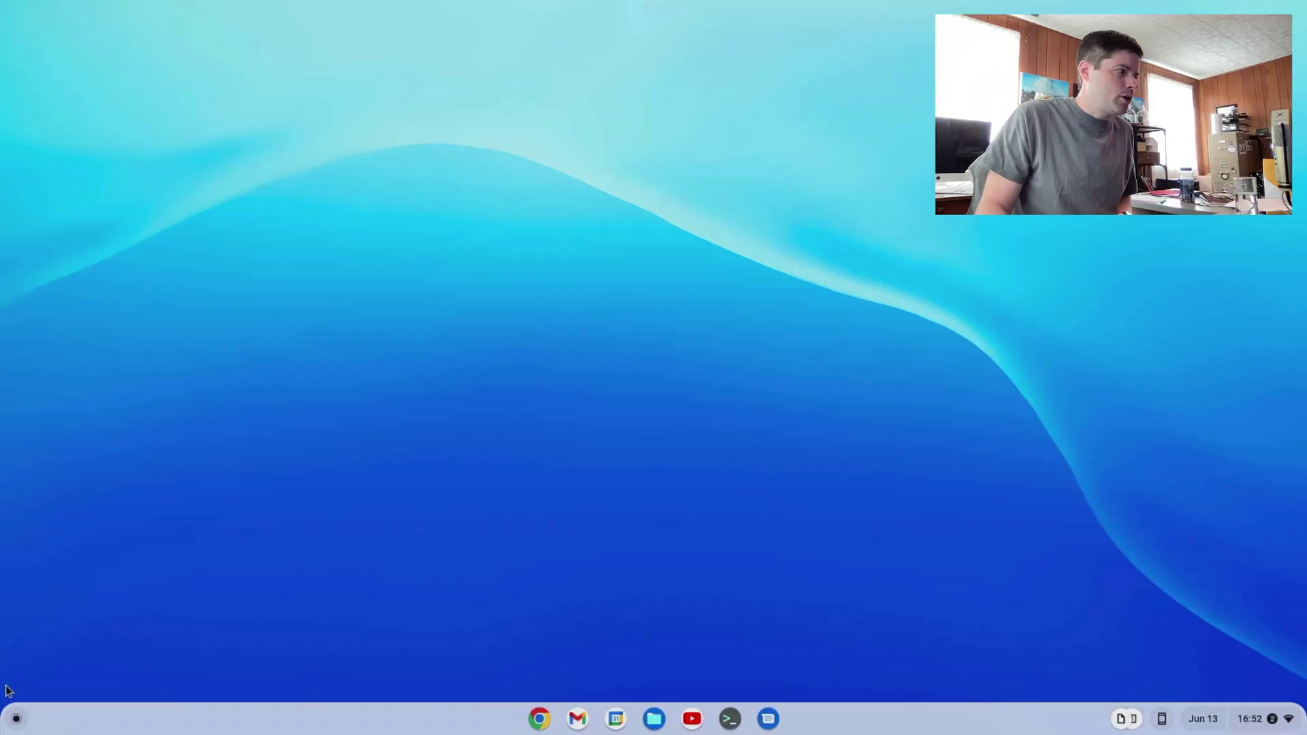
# Launch LibreOffice Impress from the launcher and cancel the template selection dialog
pyautogui.click(18, 720)
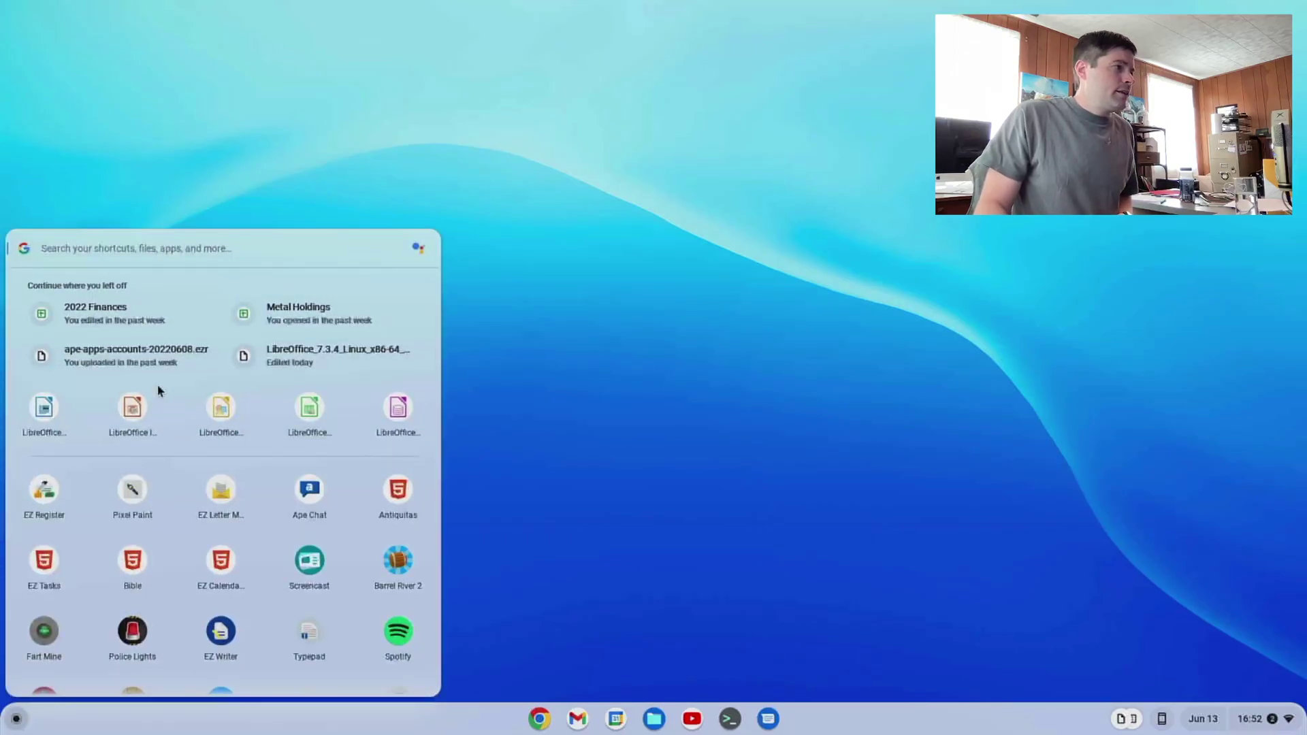
pyautogui.click(141, 409)
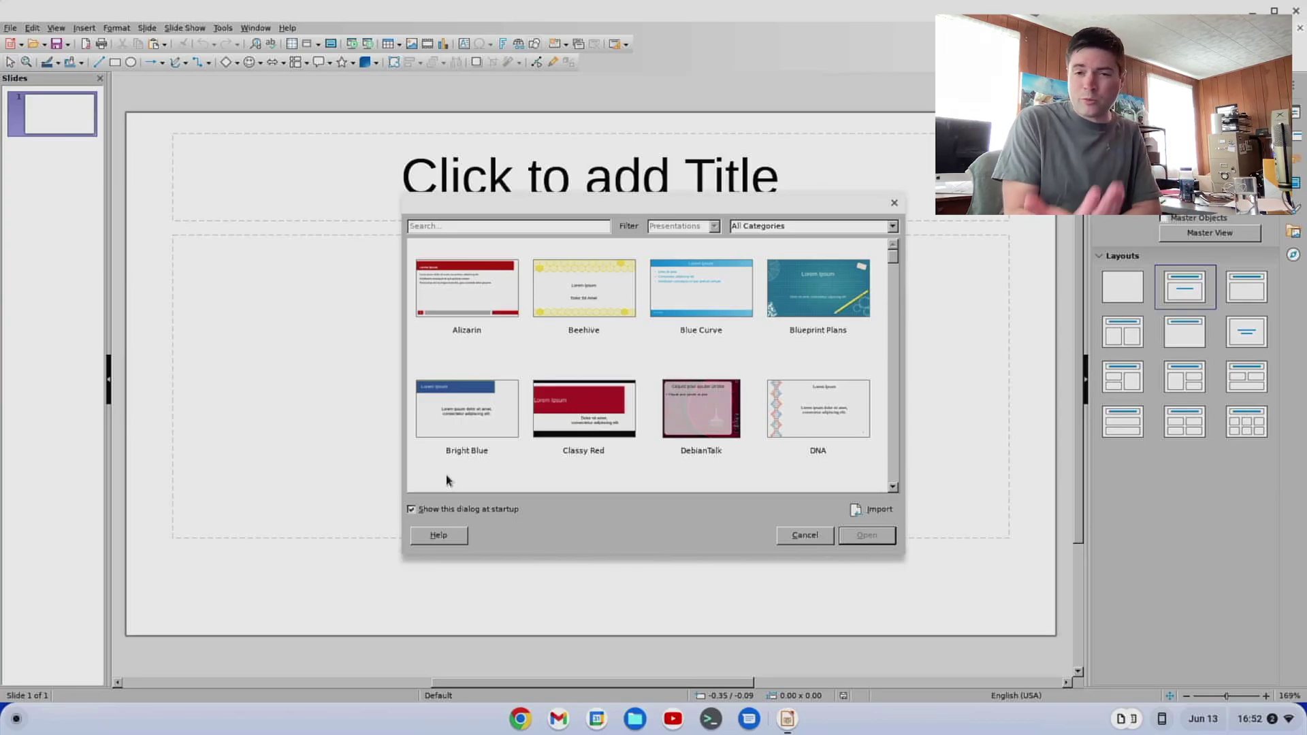
pyautogui.click(793, 537)
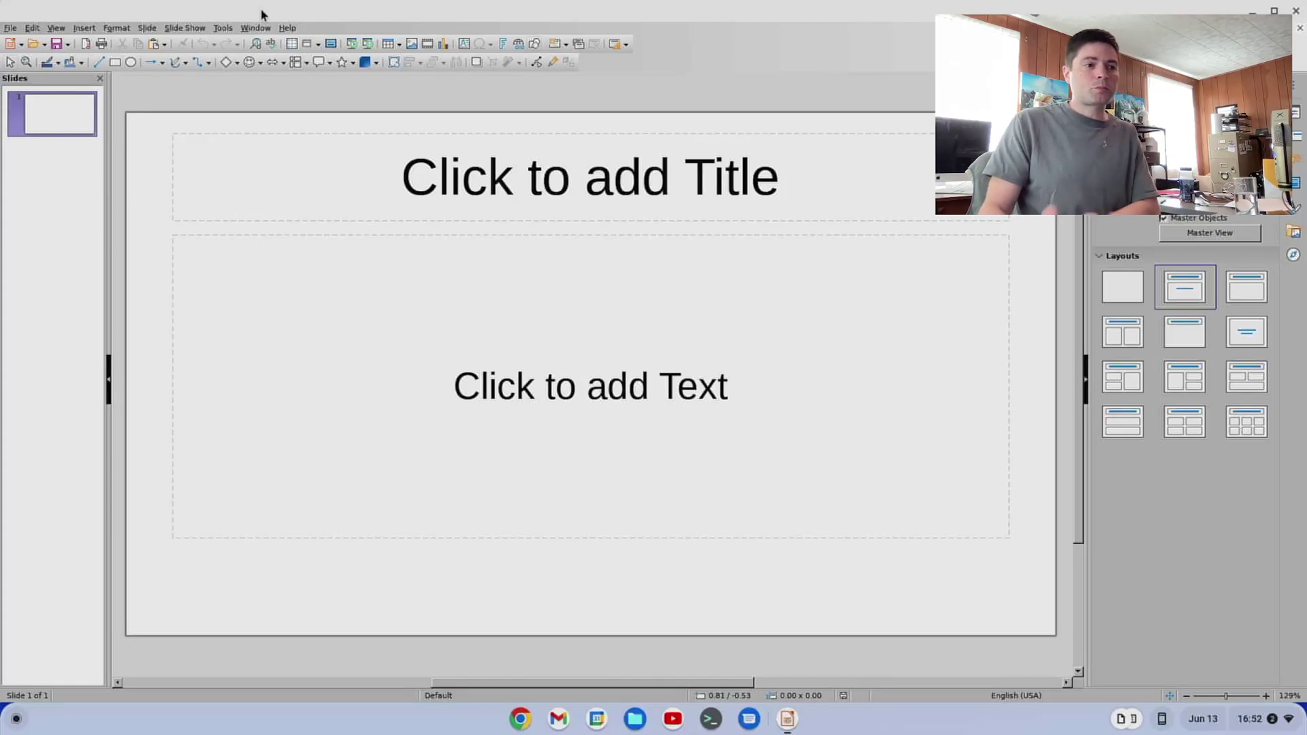